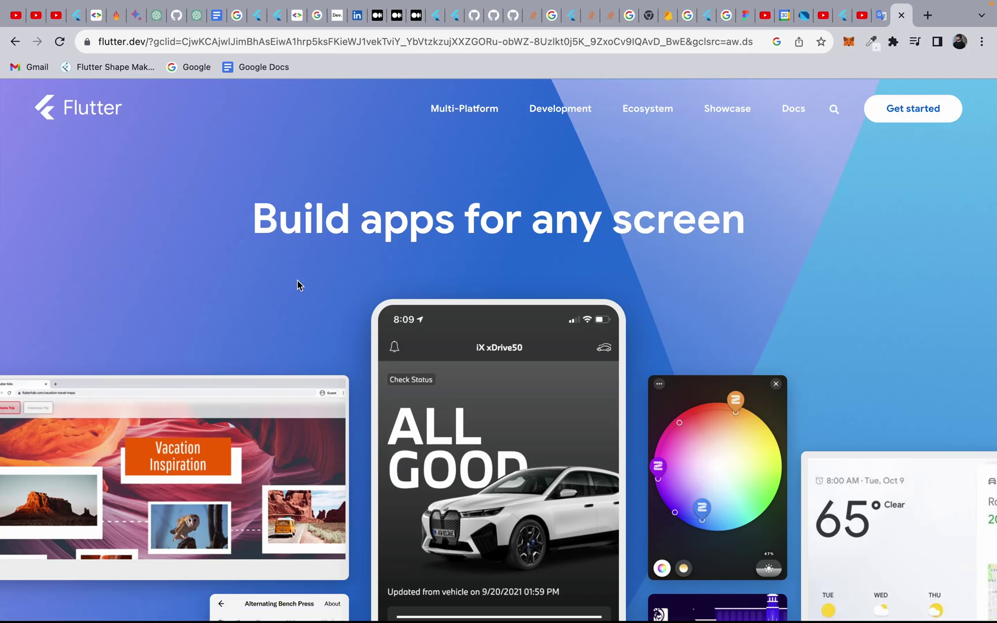
Open the Flutter installation guide for macOS from the website's getting-started section
click(913, 110)
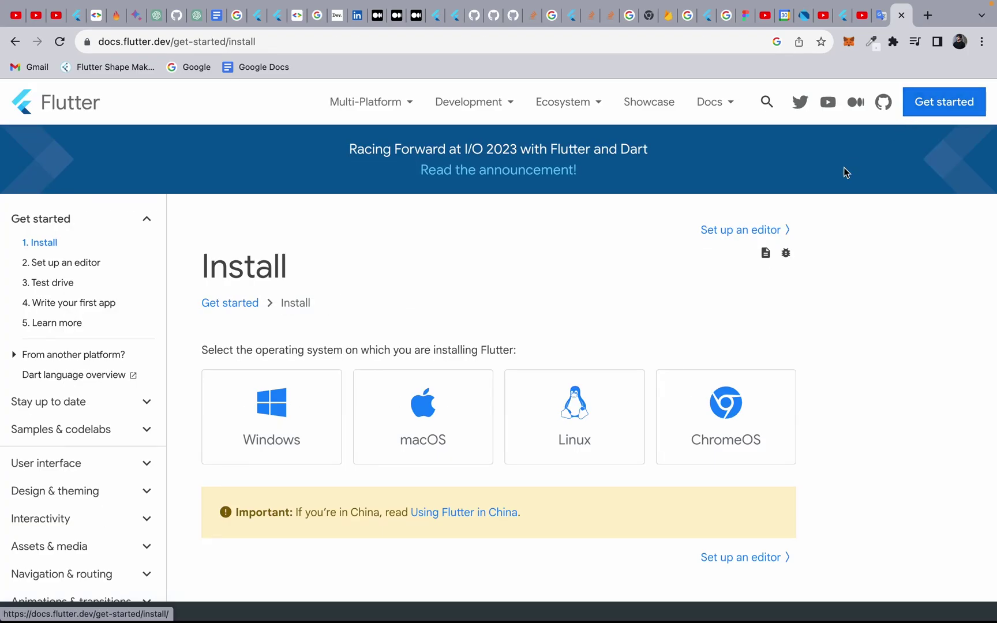
scroll(814, 207, down, 3)
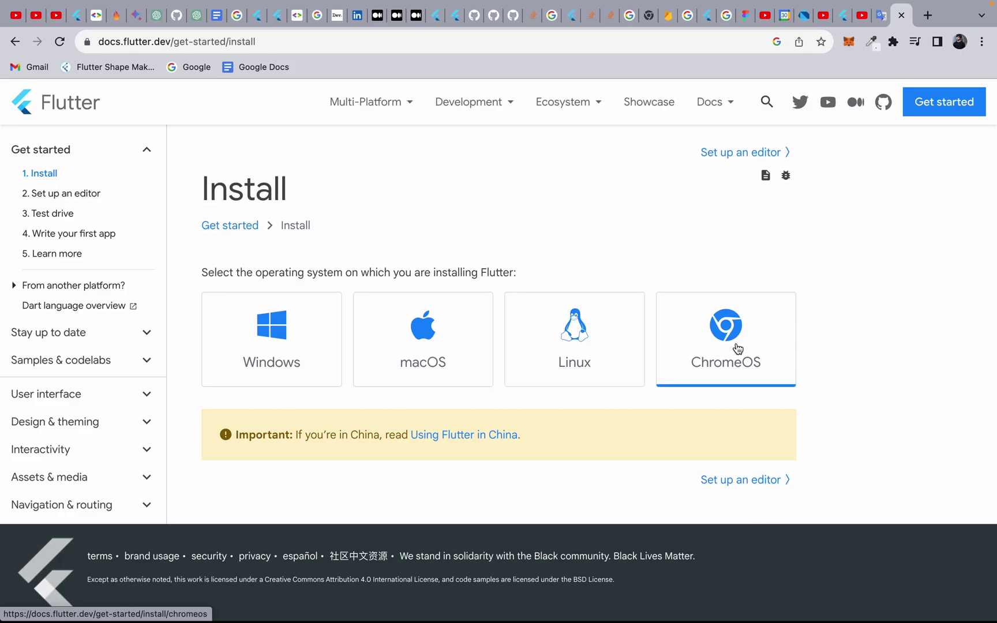
click(414, 357)
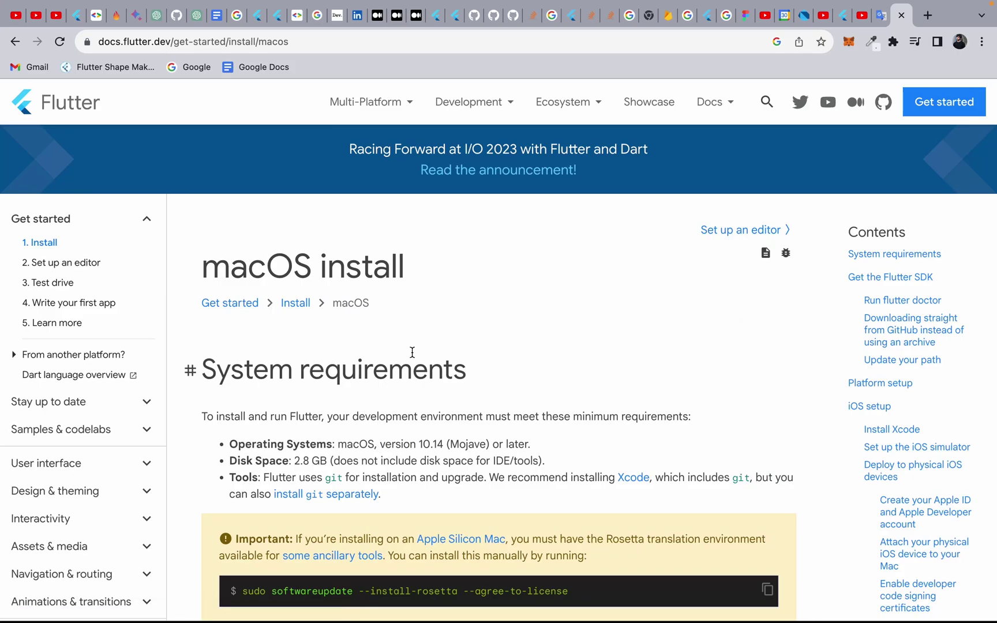
Review the macOS system requirements and the Rosetta installation command for Apple Silicon Macs
scroll(412, 352, down, 3)
double_click(363, 286)
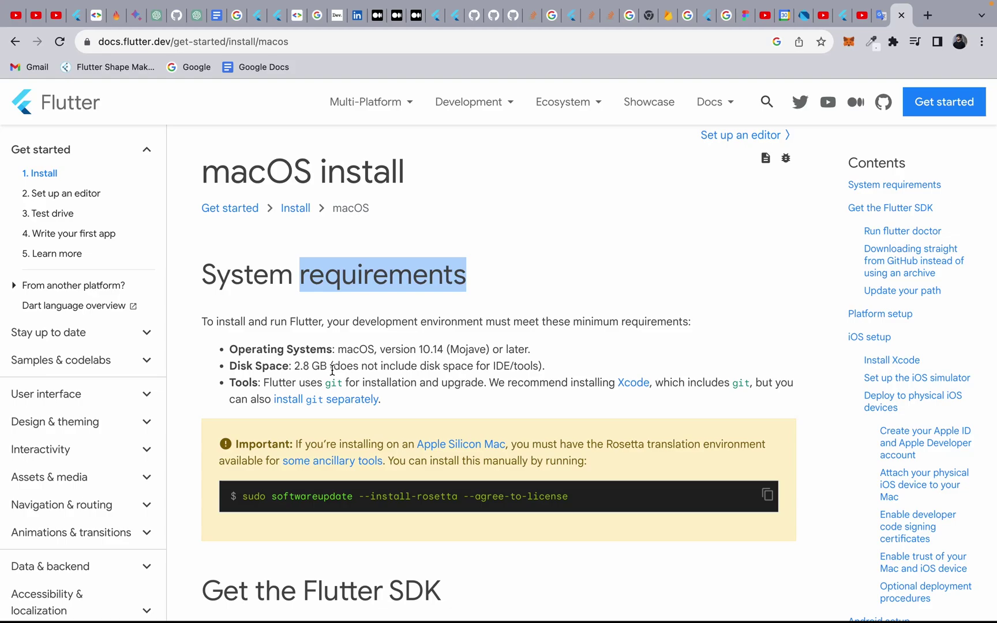
click(406, 397)
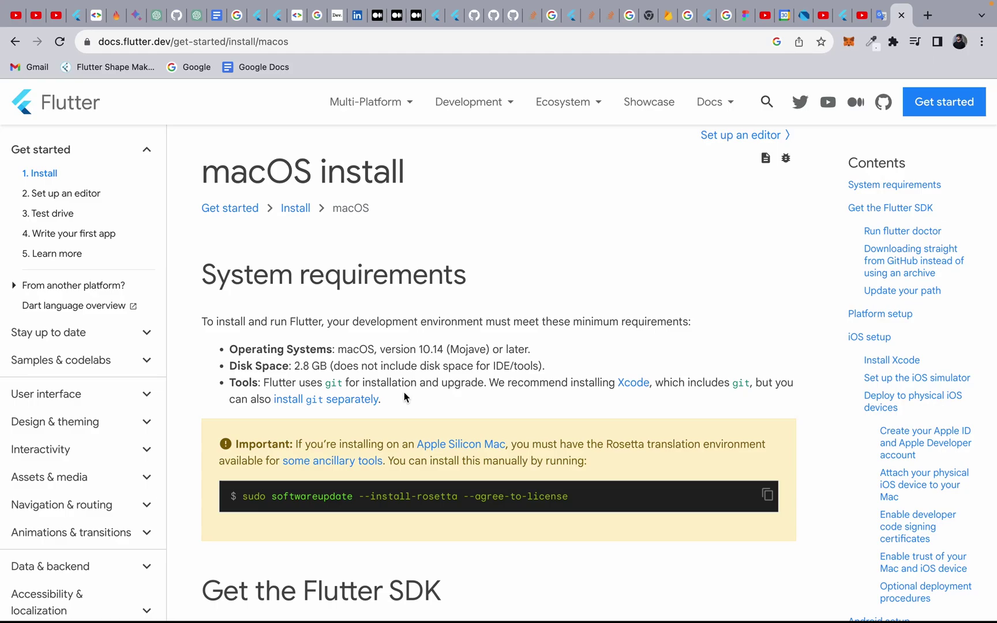
scroll(404, 397, down, 1)
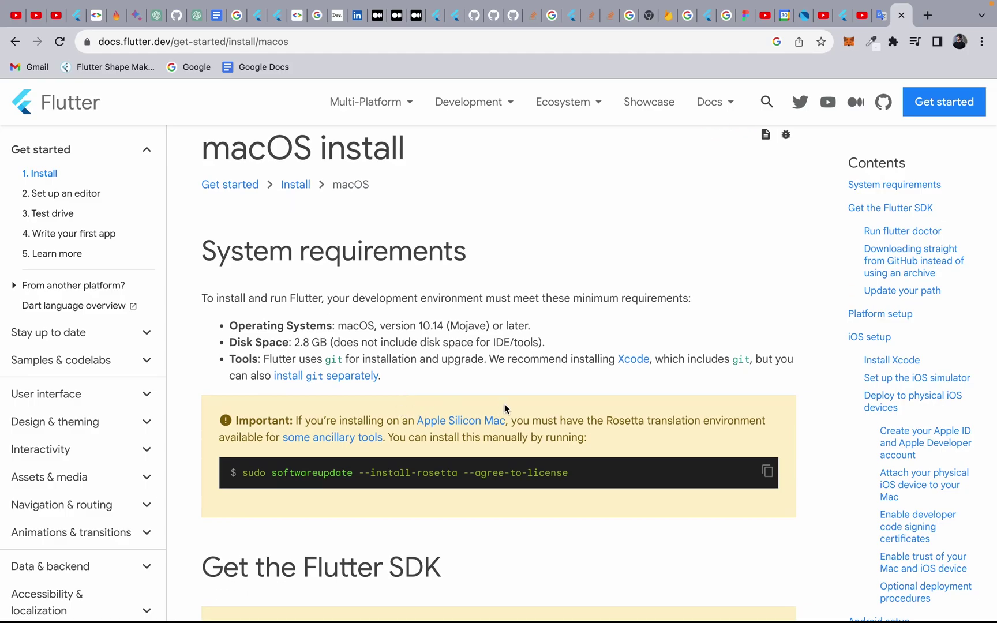
triple_click(304, 475)
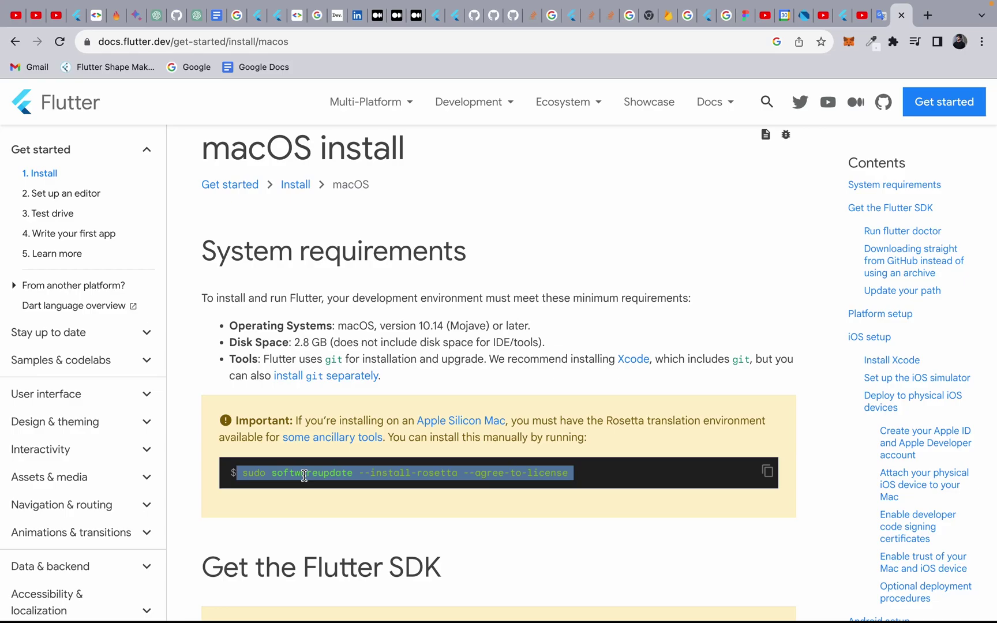
click(568, 479)
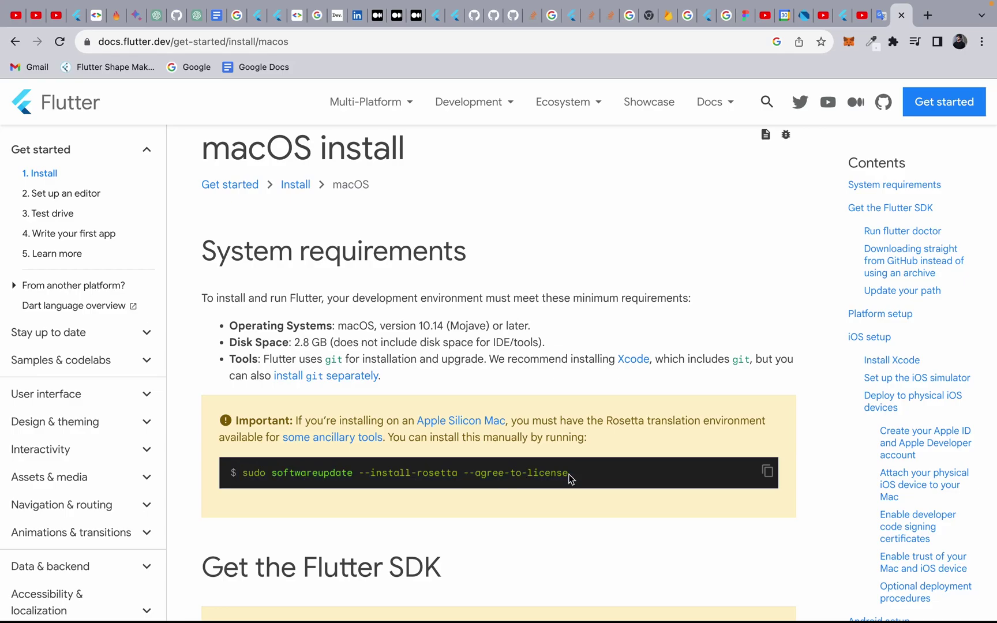
Try the guide's unzip command for flutter_macos_3.10.6-stable.zip in Terminal and close the Terminal window
scroll(569, 479, down, 5)
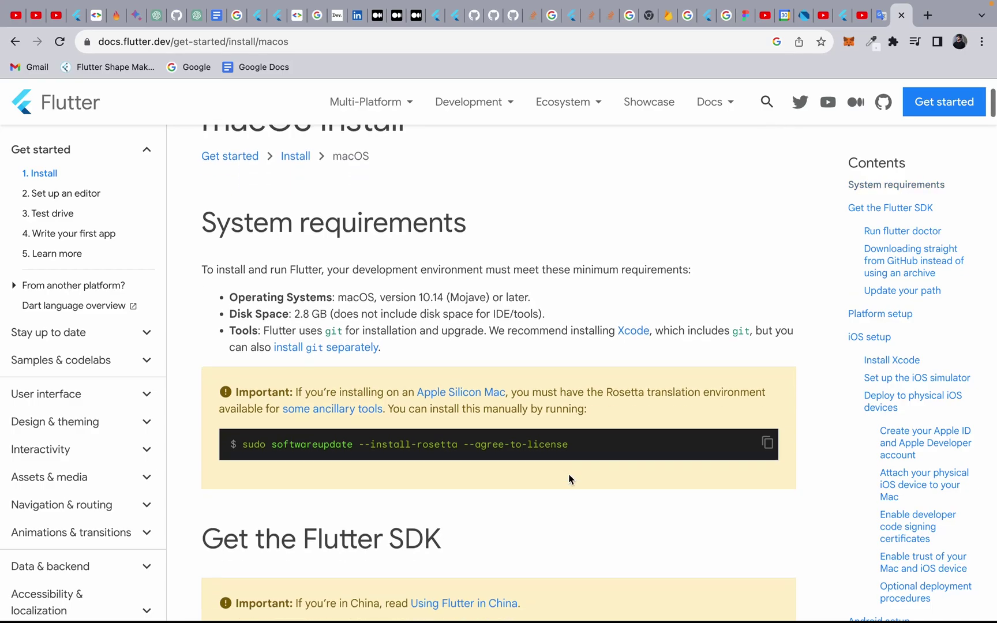
scroll(493, 531, down, 1)
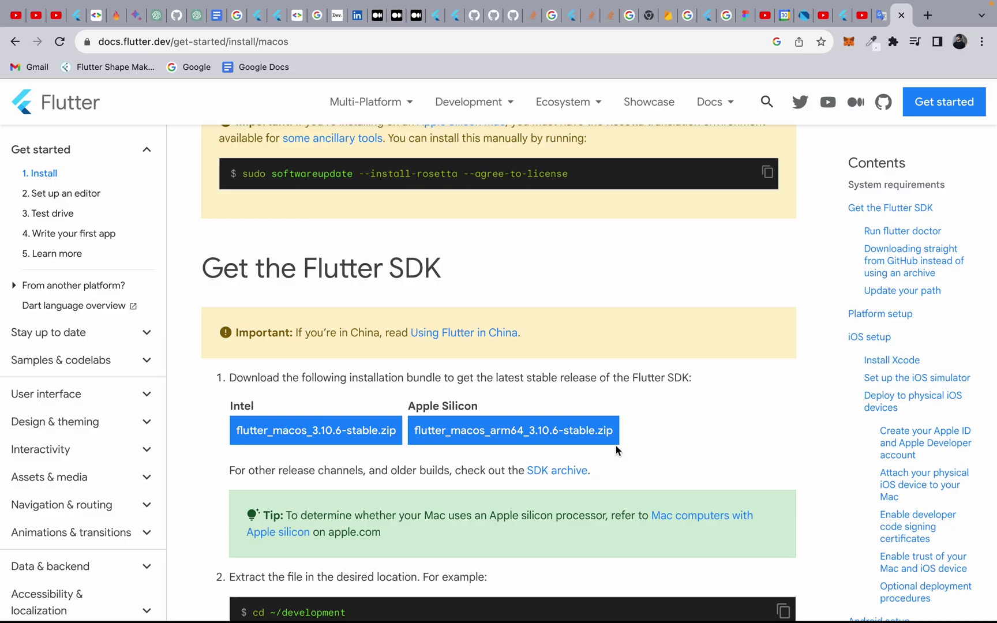
scroll(615, 446, down, 3)
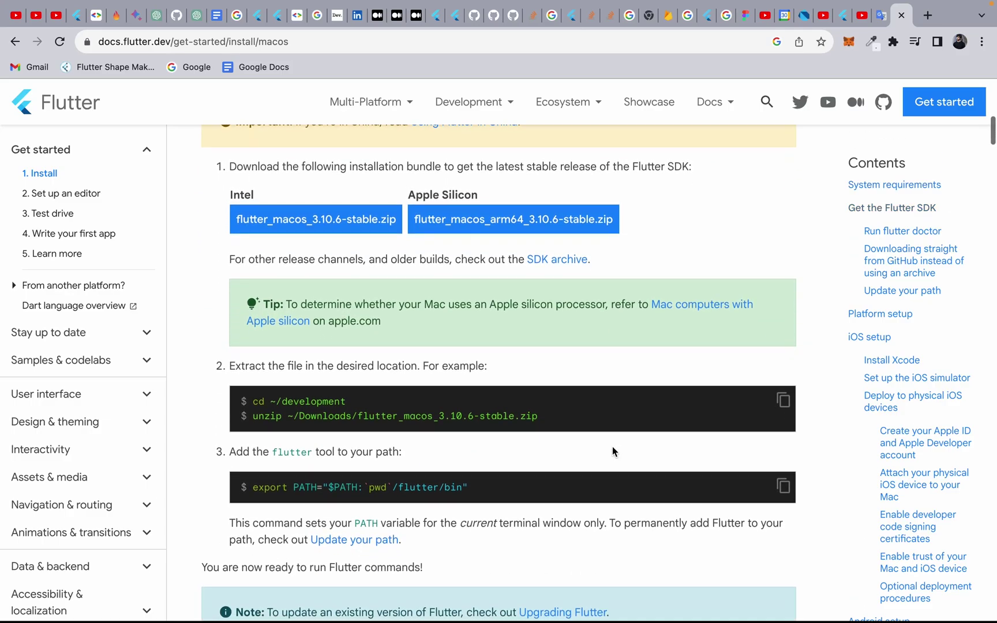
triple_click(368, 419)
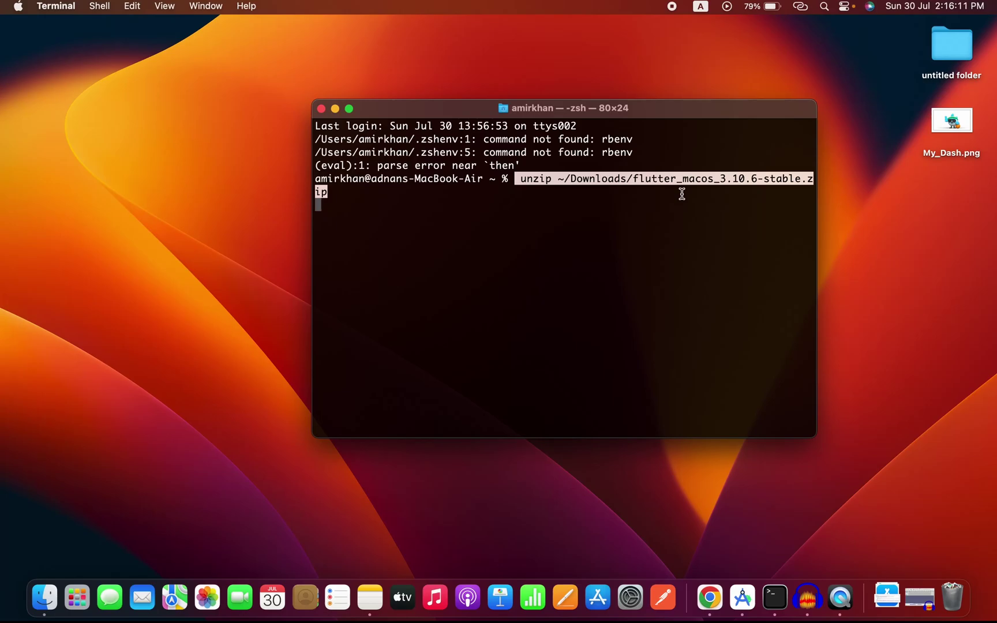
click(322, 110)
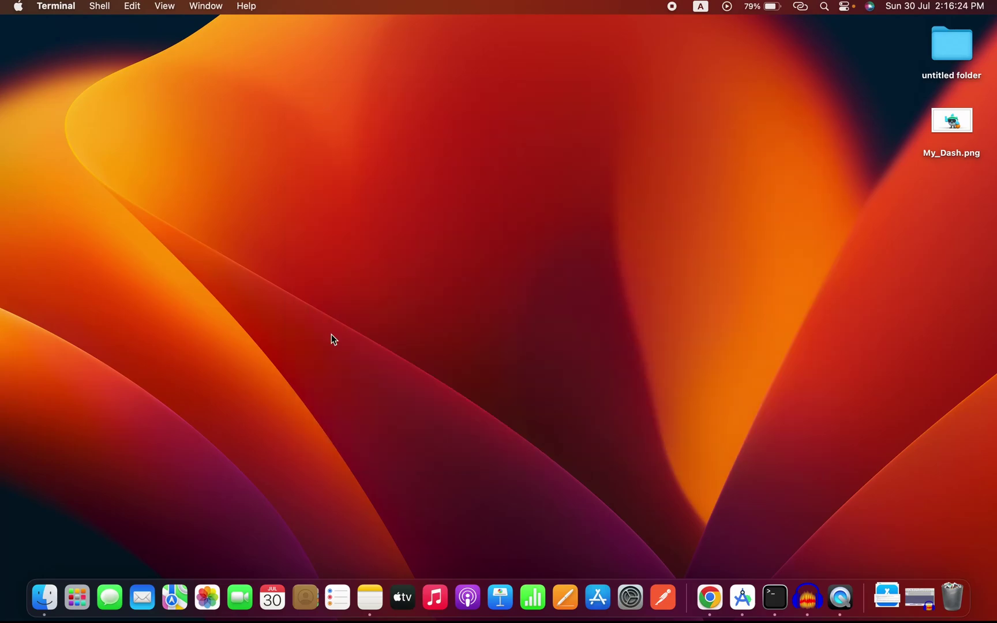
Switch to Finder and inspect the contents of the extracted flutter folder inside FlutterDev
click(44, 597)
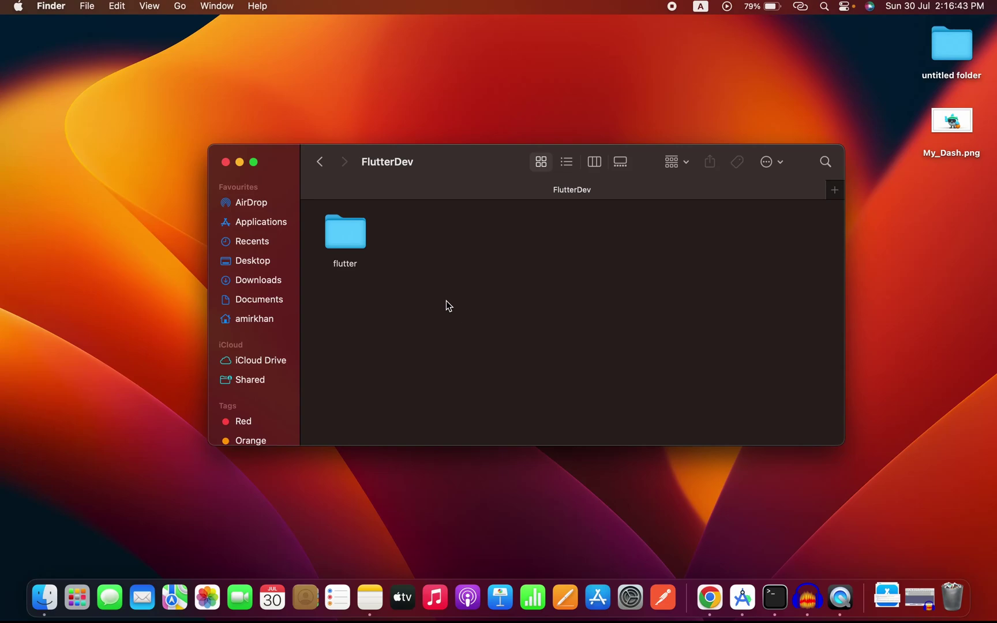
click(360, 236)
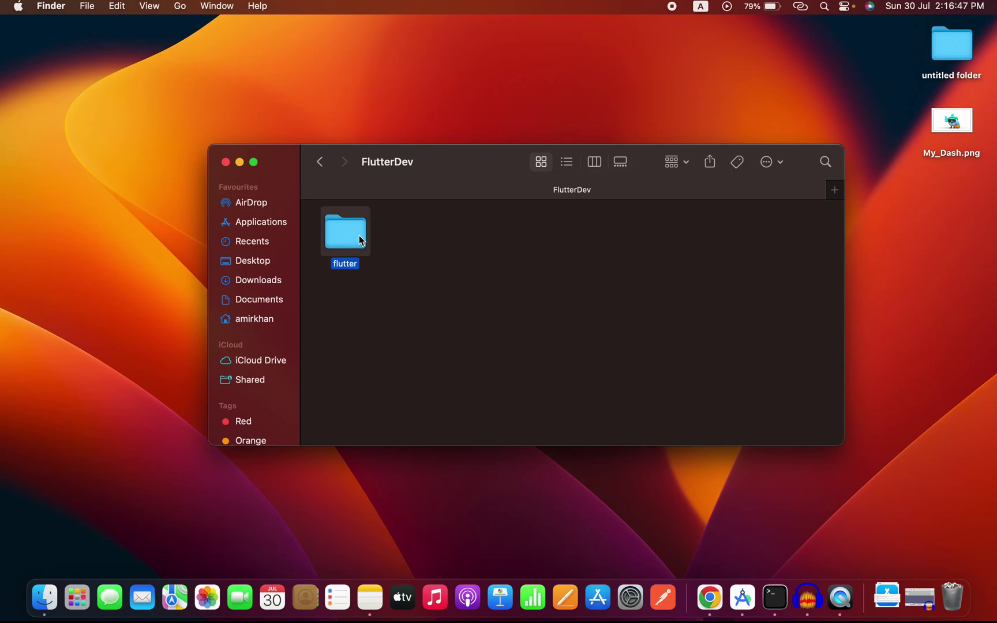
double_click(360, 239)
click(496, 236)
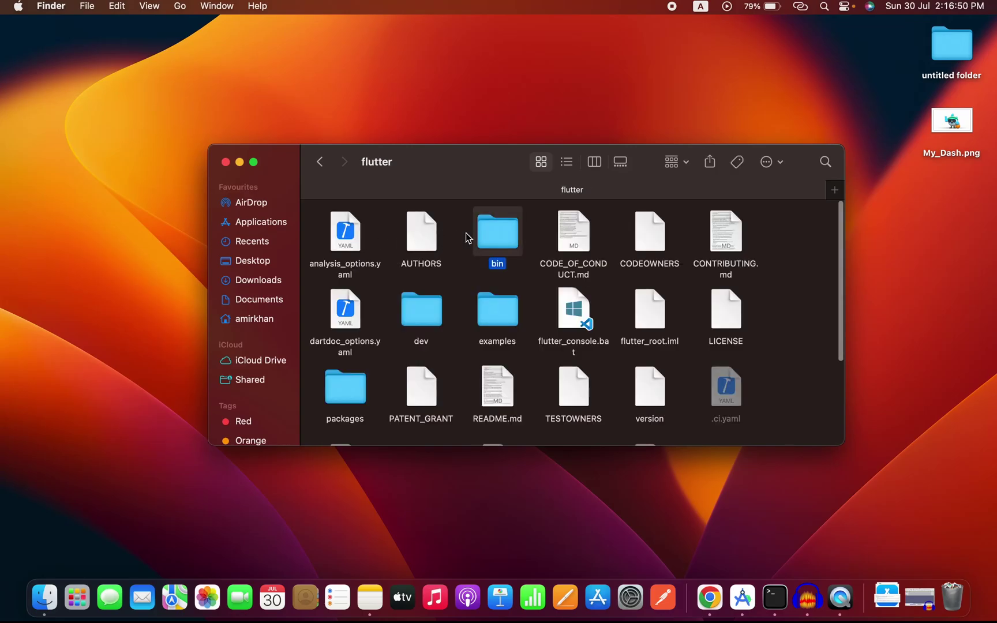
click(344, 252)
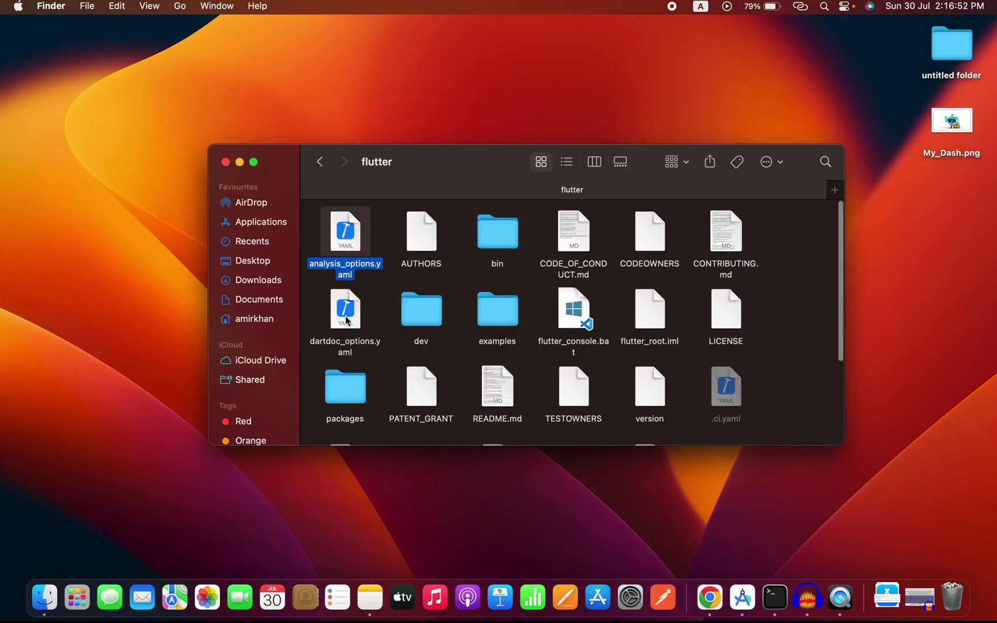
click(347, 321)
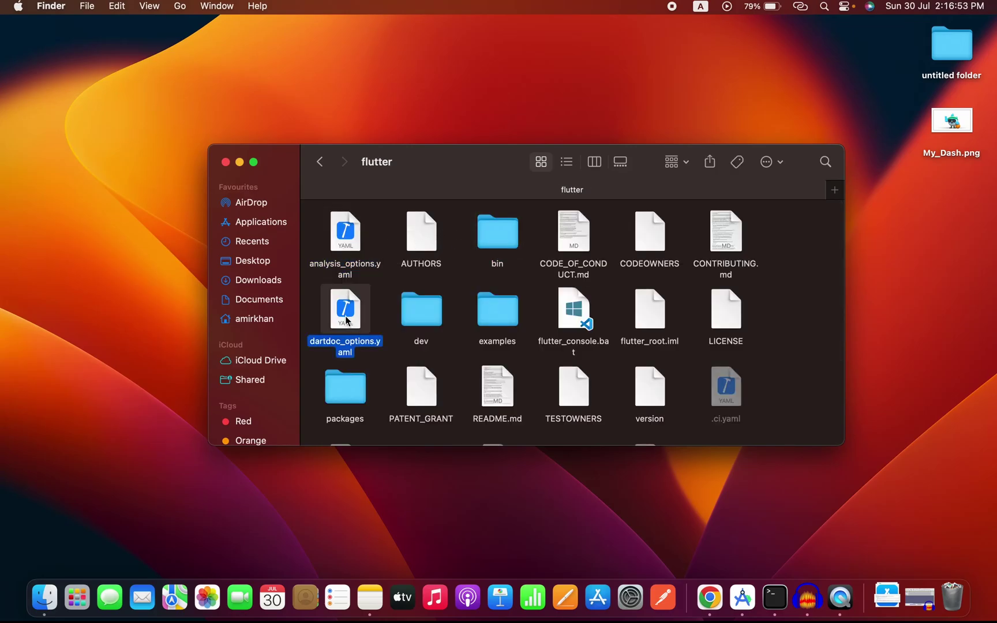
click(425, 314)
click(492, 312)
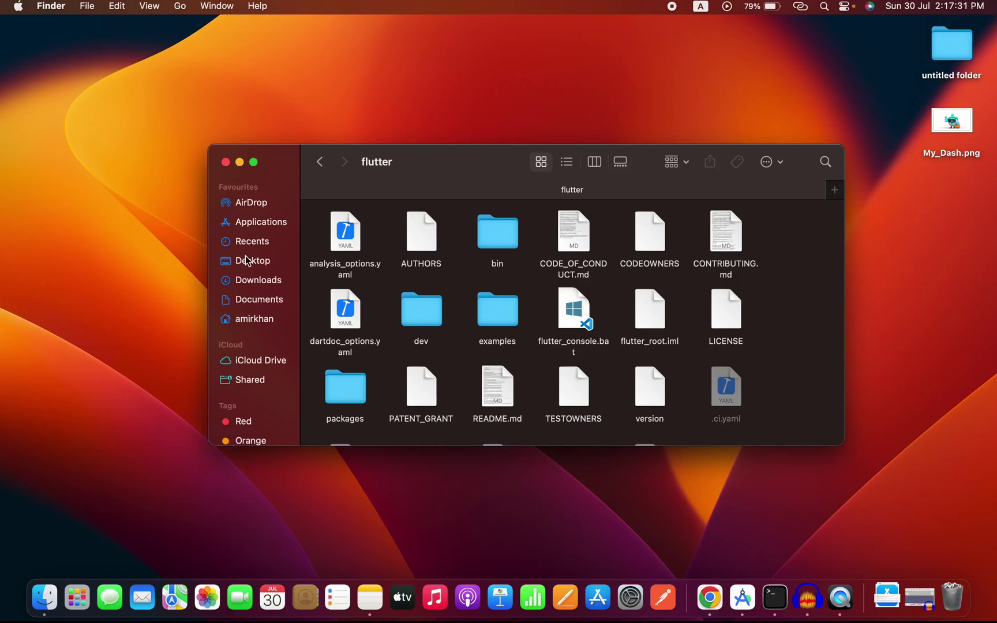
Browse from the computer's Macintosh HD through Users and the home folder to FlutterDev, and return to the home folder
click(180, 6)
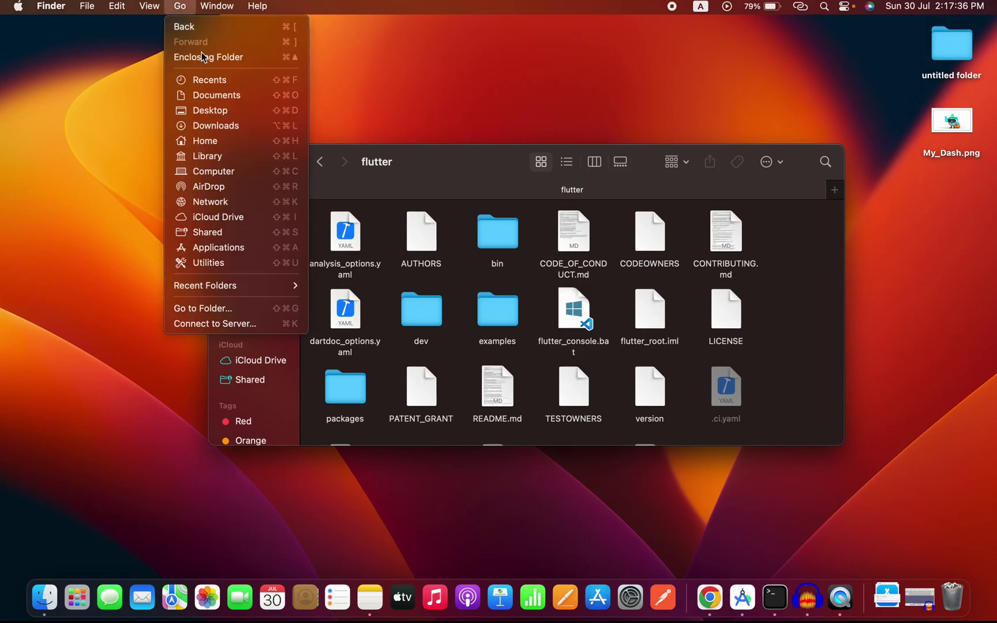
click(225, 175)
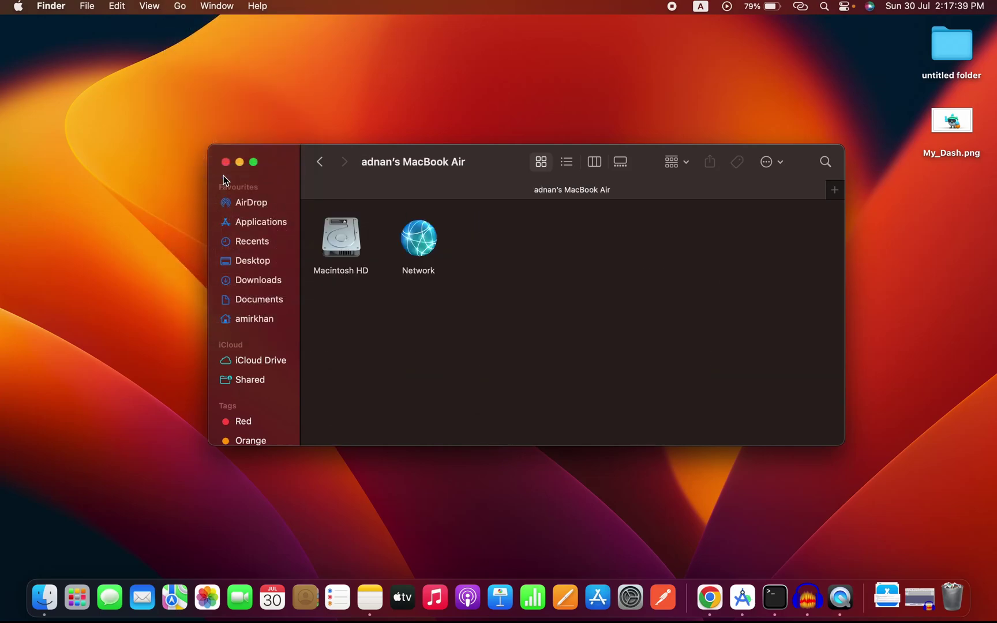
double_click(344, 243)
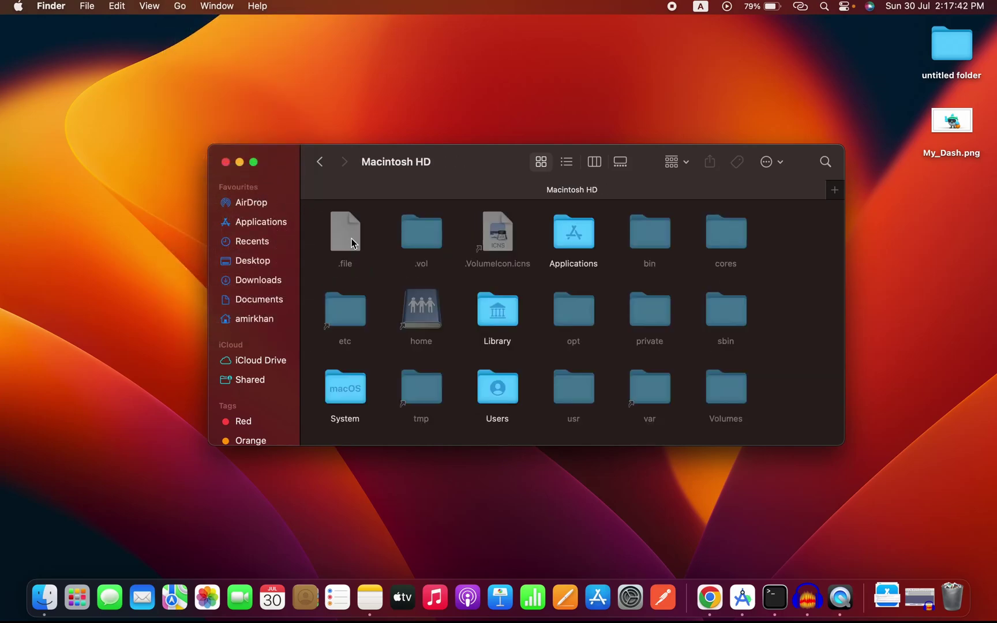
double_click(497, 386)
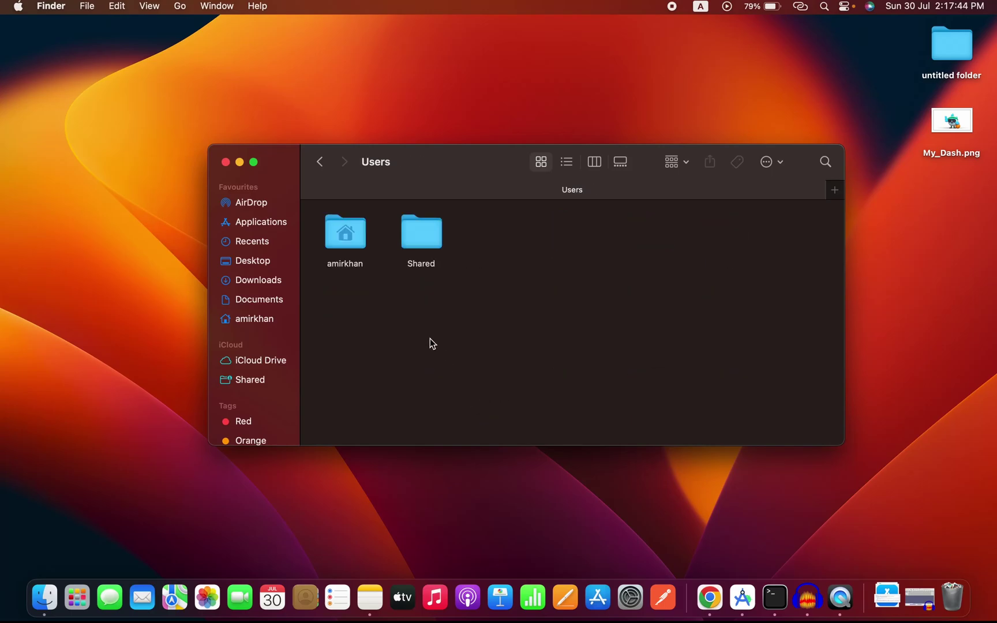
double_click(348, 232)
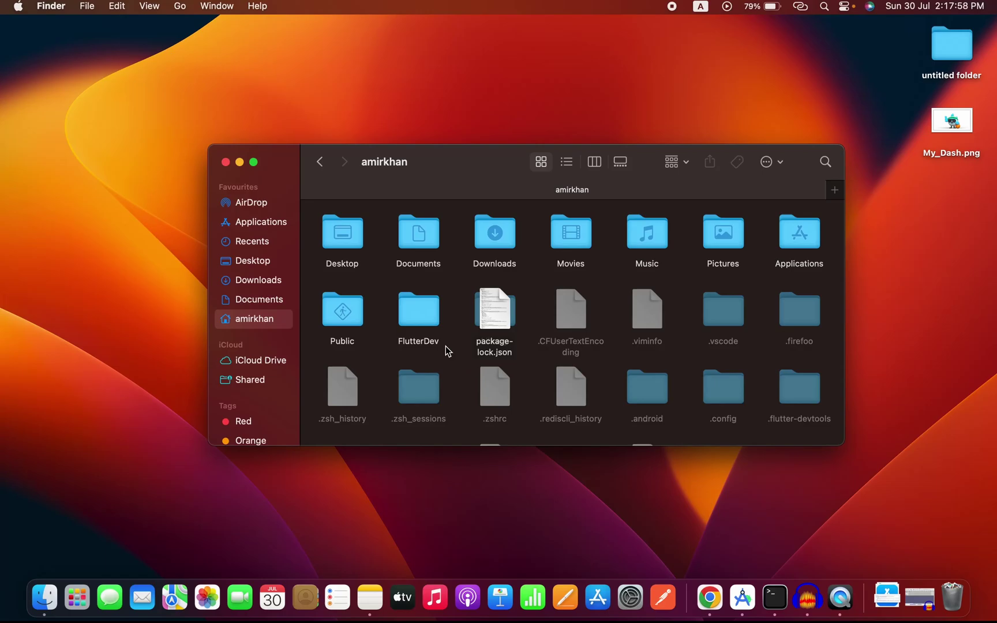
double_click(425, 324)
click(358, 242)
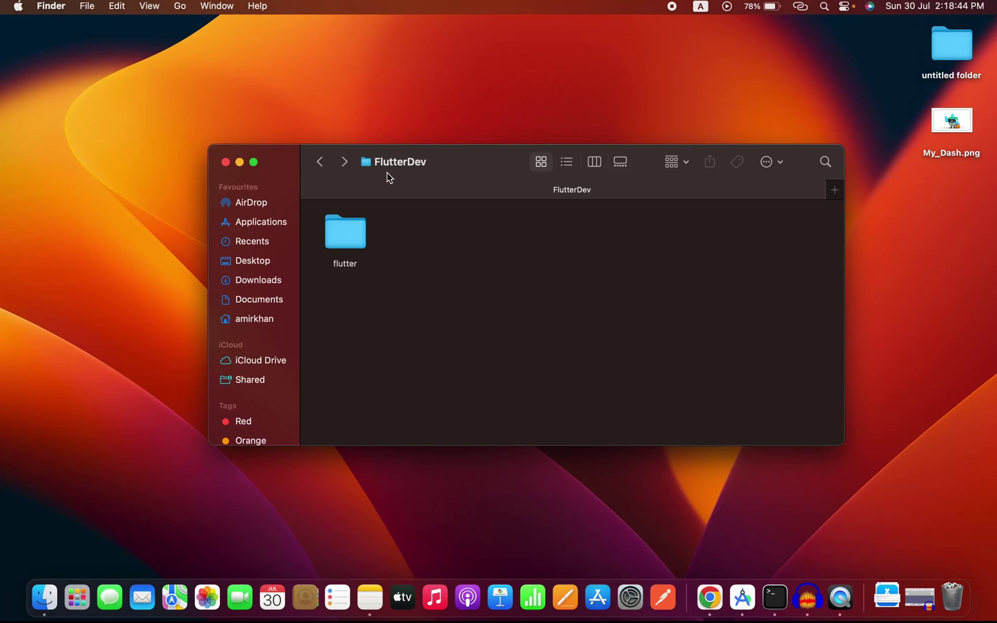
click(320, 163)
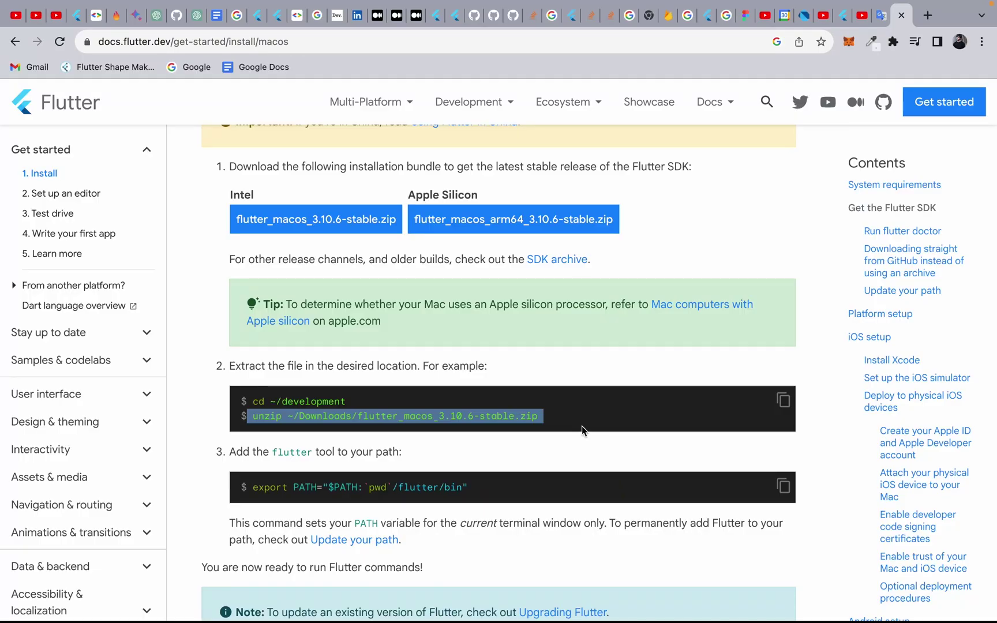
Switch to the browser, open the guide's "Update your path" instructions and highlight the .zshrc file name for Z shell
scroll(582, 426, down, 2)
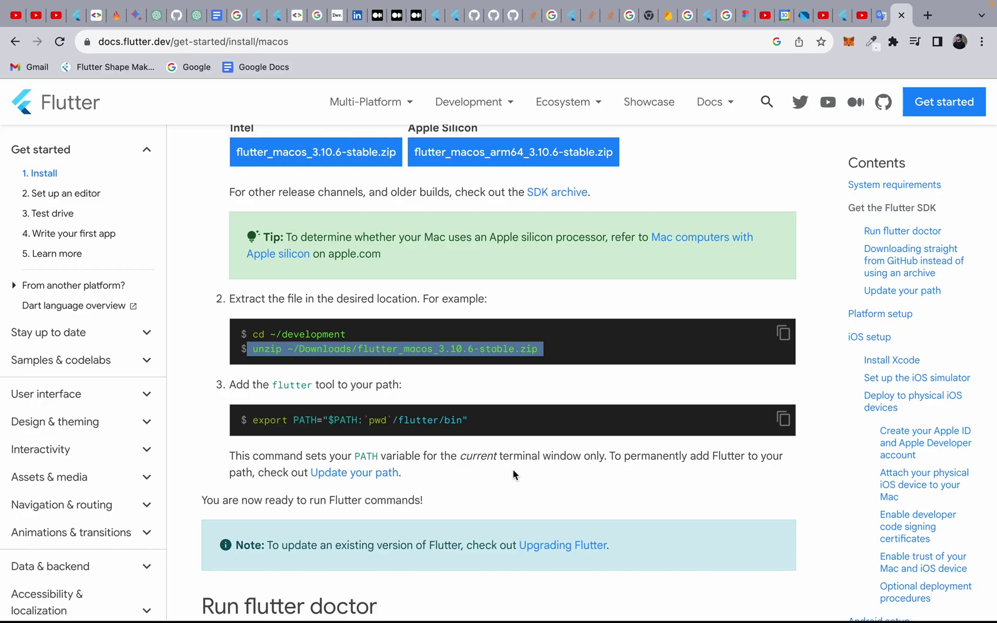
scroll(514, 470, down, 2)
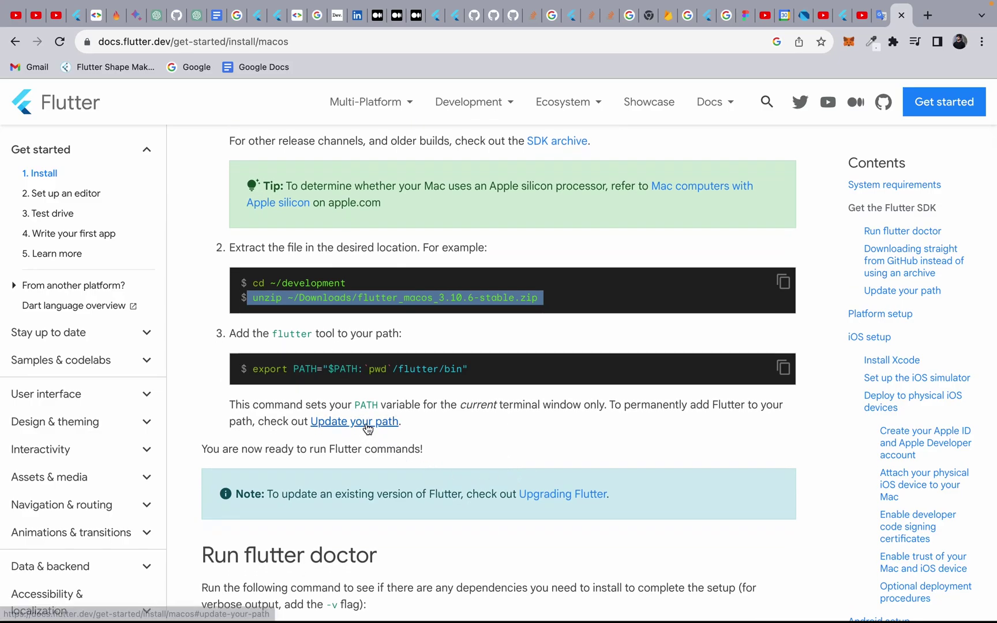
click(368, 426)
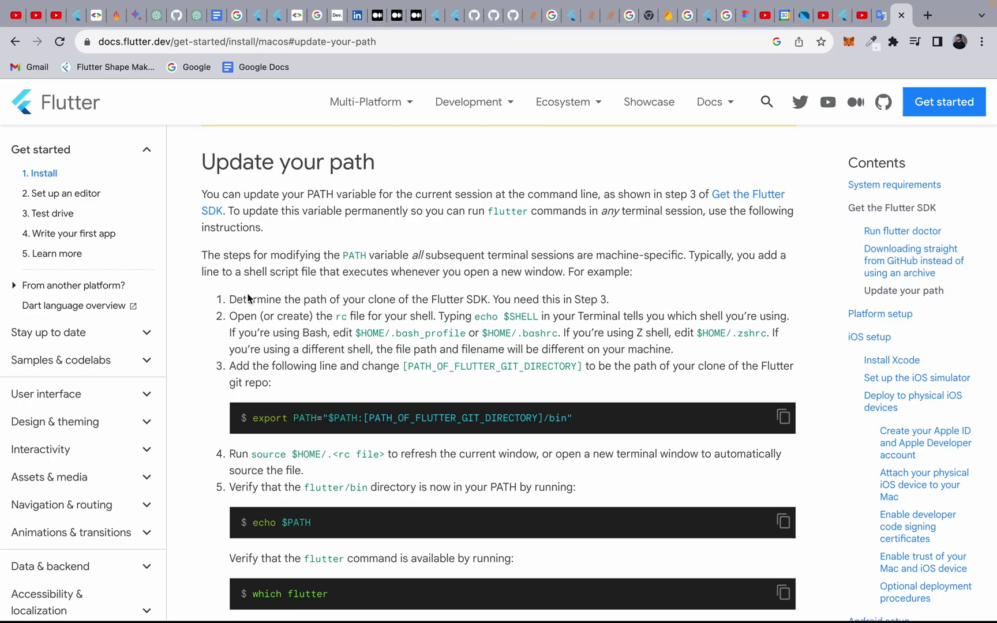
scroll(252, 339, down, 2)
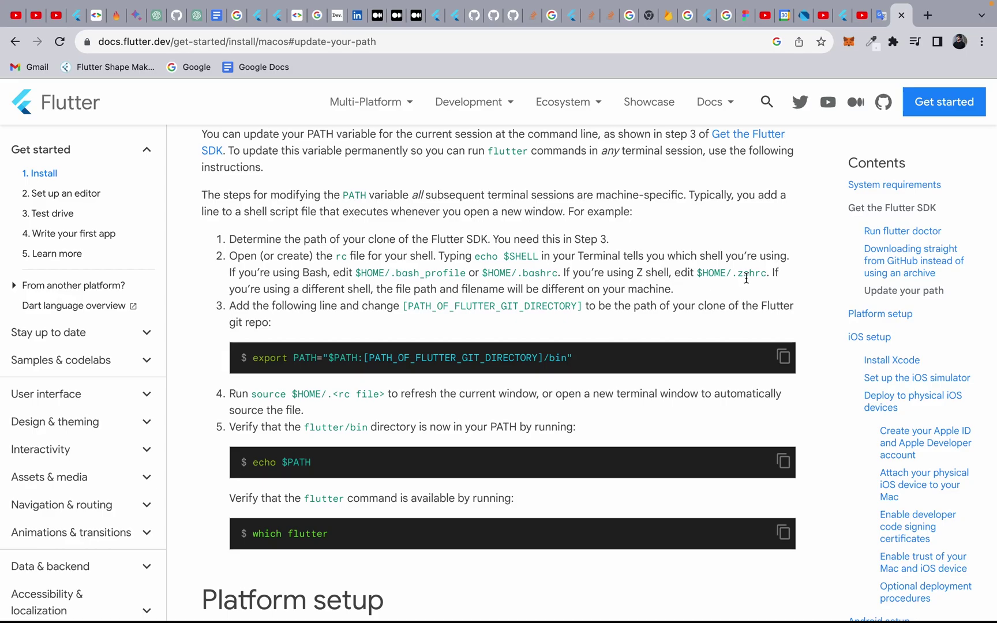
drag(731, 273, 769, 276)
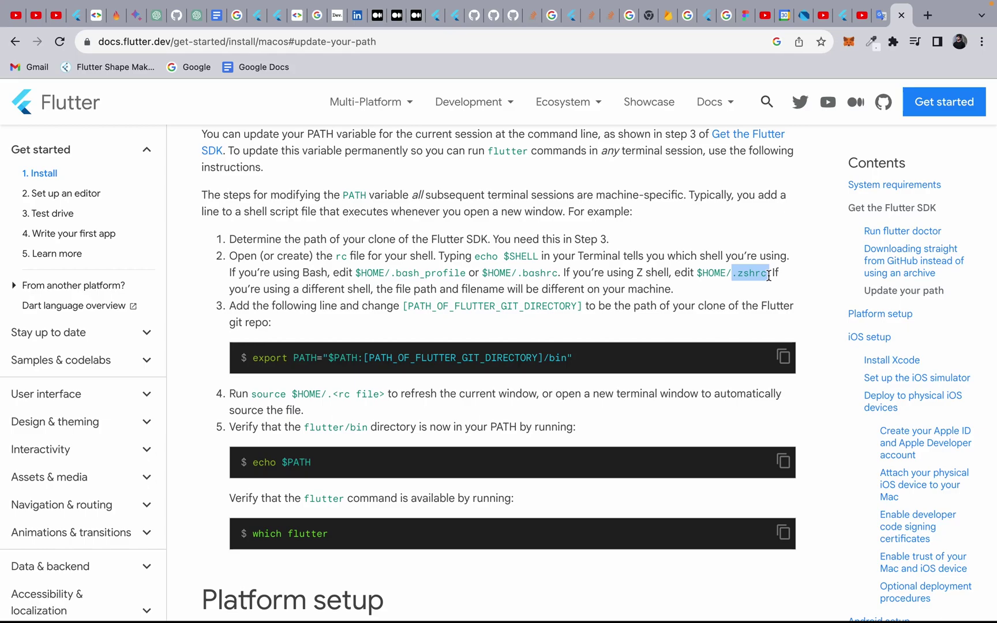
key(super+Tab)
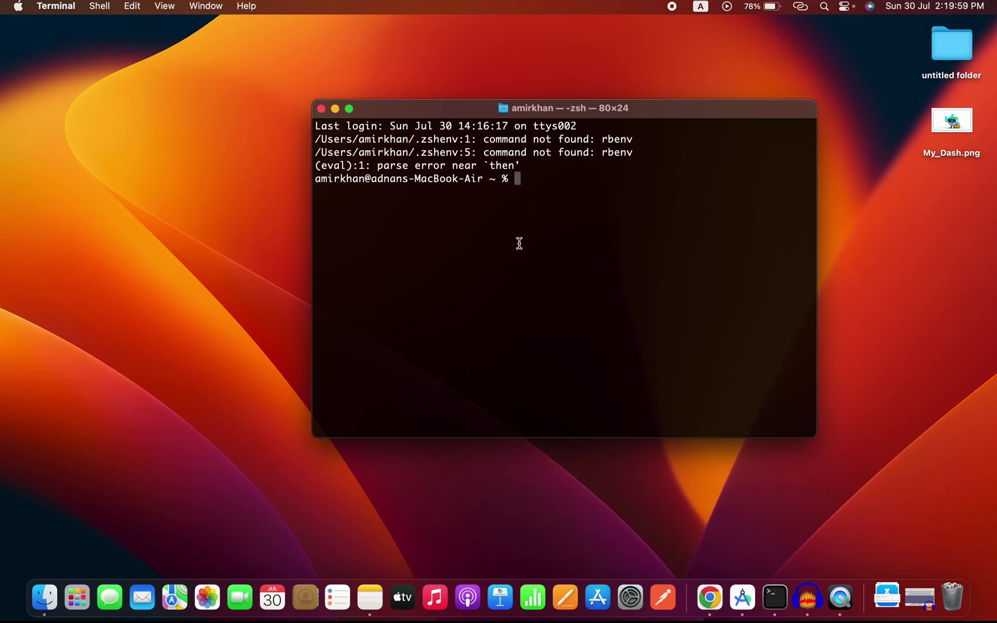
text(touch .zshrc)
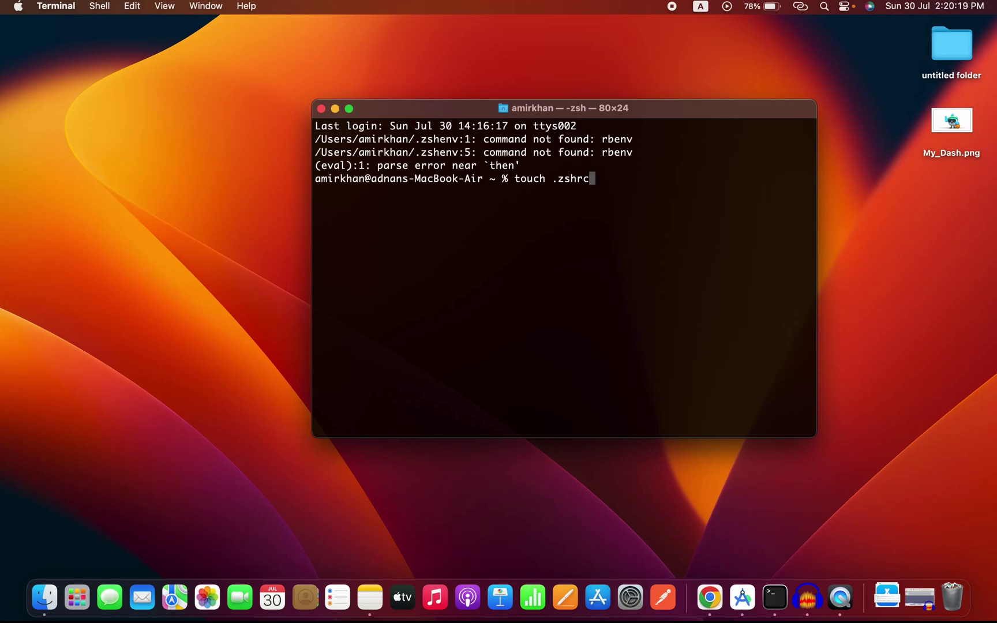
key(BackSpace)
key(BackSpace)
key(BackSpace)
key(BackSpace)
key(BackSpace)
key(BackSpace)
key(BackSpace)
key(BackSpace)
key(BackSpace)
key(BackSpace)
key(BackSpace)
key(BackSpace)
click(321, 109)
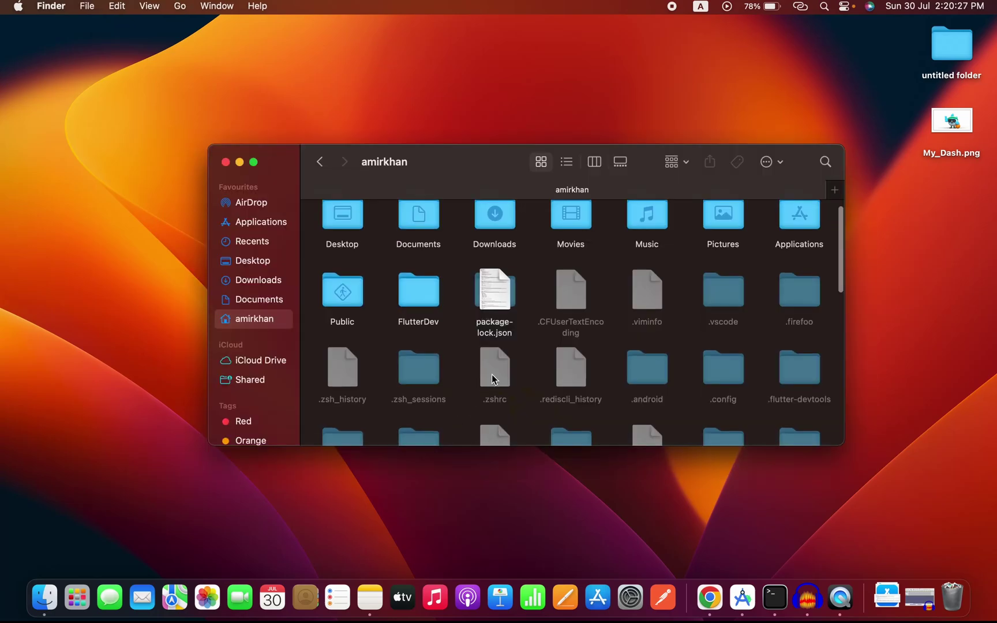
Open the .zshrc file from the home folder and copy the export PATH line from step 3 of the Flutter guide
click(493, 374)
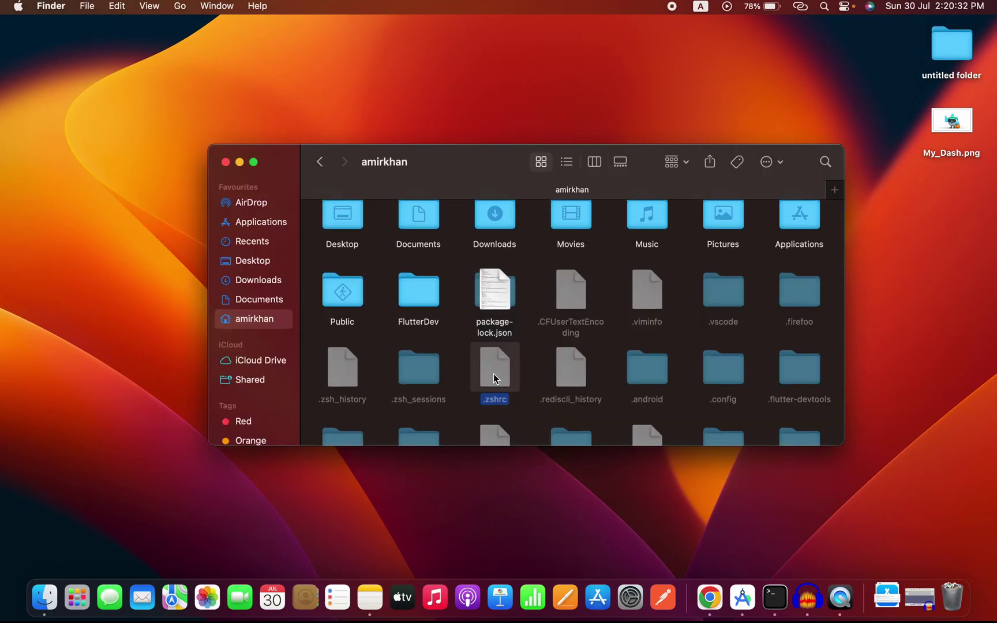
double_click(493, 373)
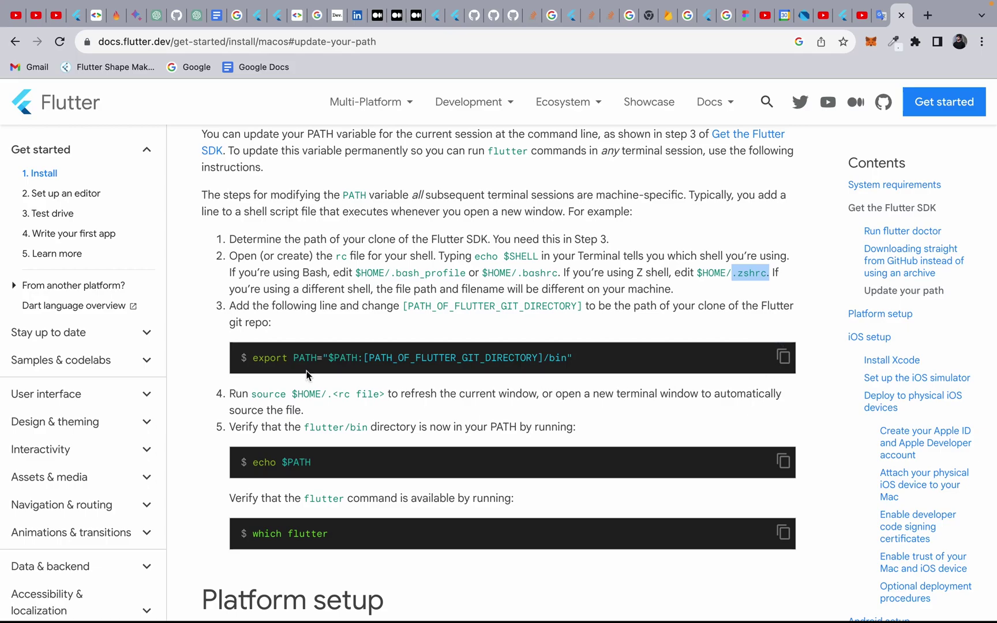
drag(375, 359, 536, 368)
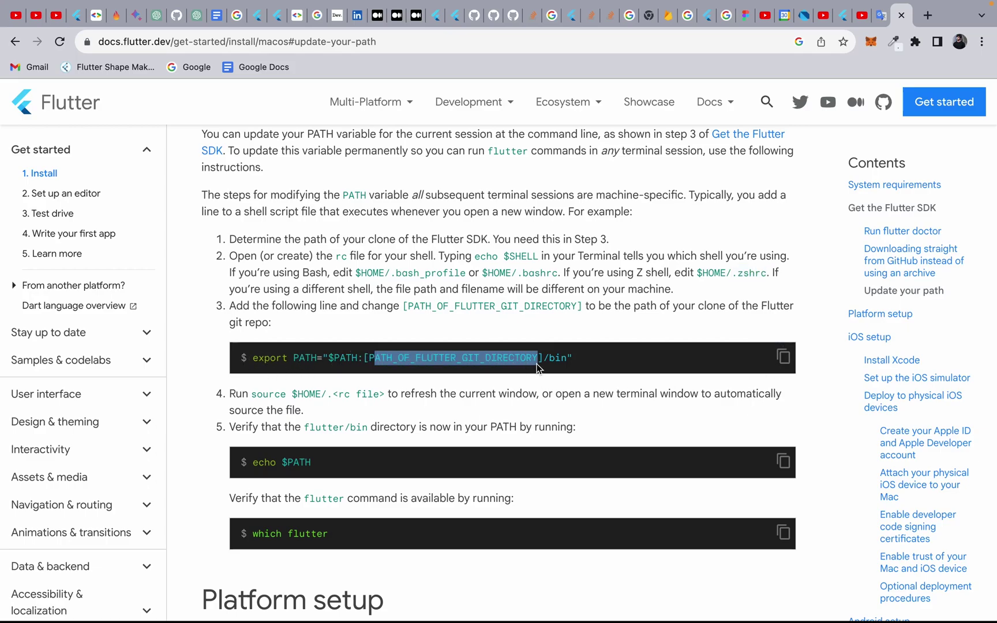
click(782, 358)
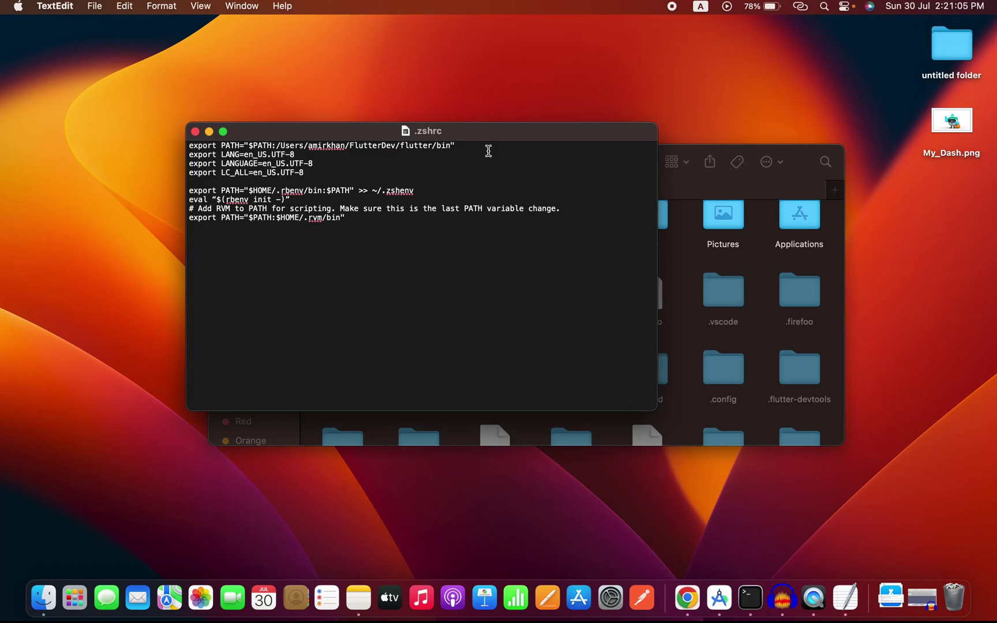
Paste the copied export PATH line below the first line of .zshrc, delete it again and close the file
key(Return)
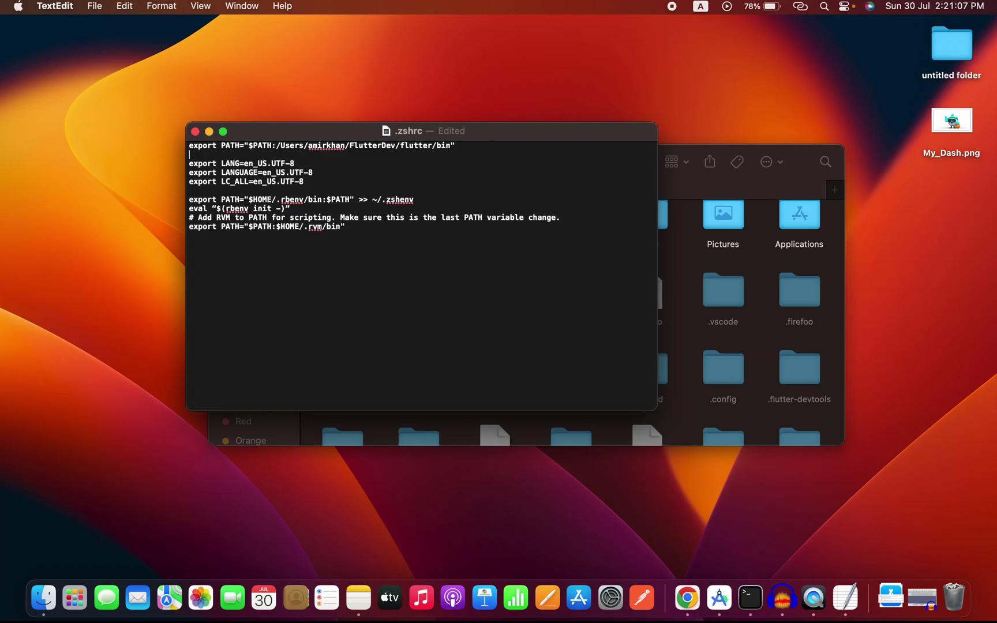
key(super+v)
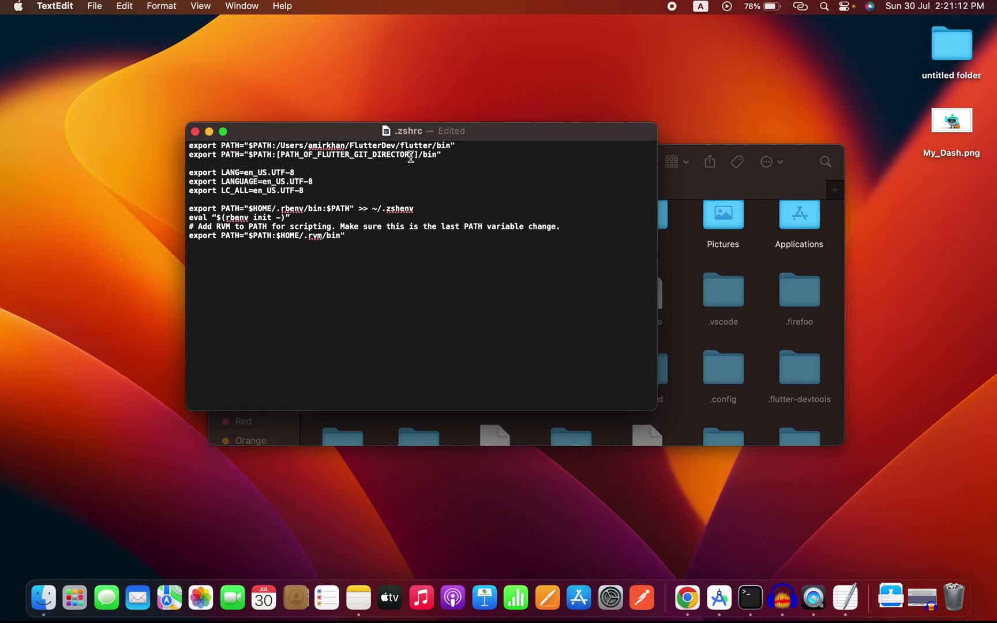
triple_click(389, 155)
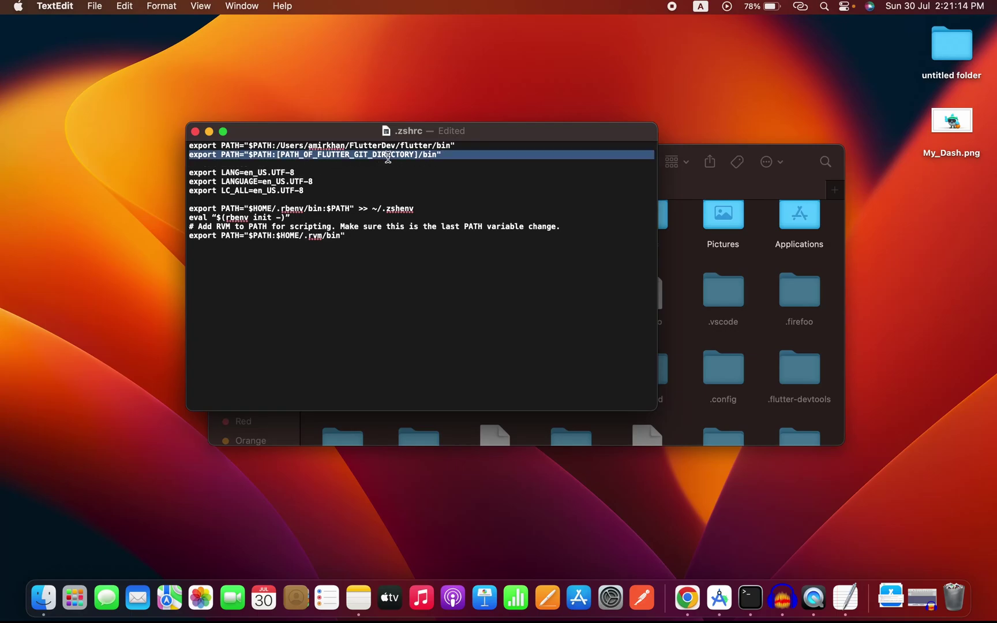
key(BackSpace)
key(BackSpace)
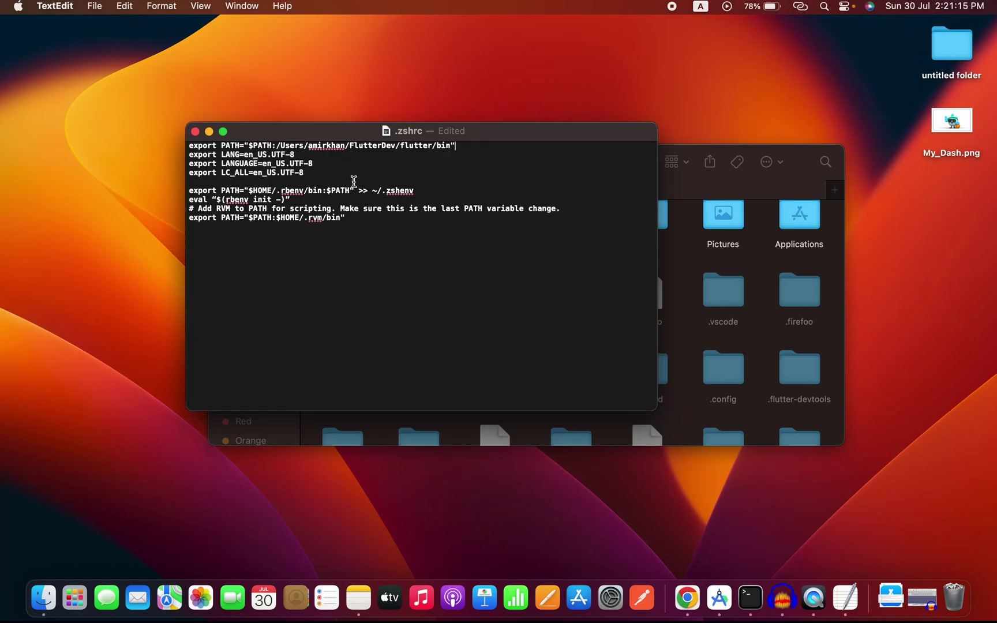
click(195, 131)
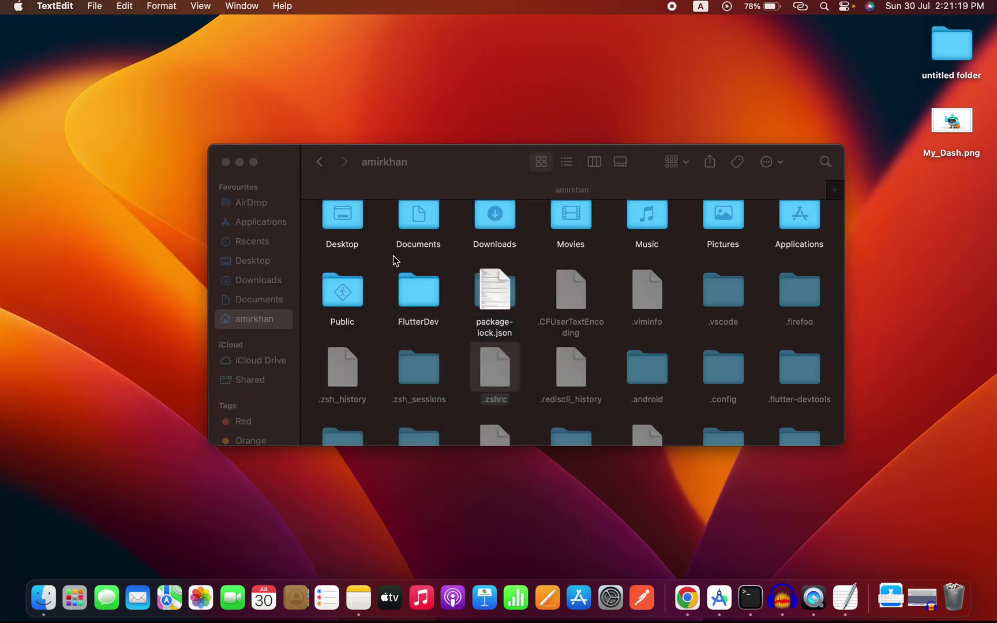
Open the flutter folder inside FlutterDev and copy its bin folder as a pathname
scroll(393, 257, up, 2)
double_click(417, 326)
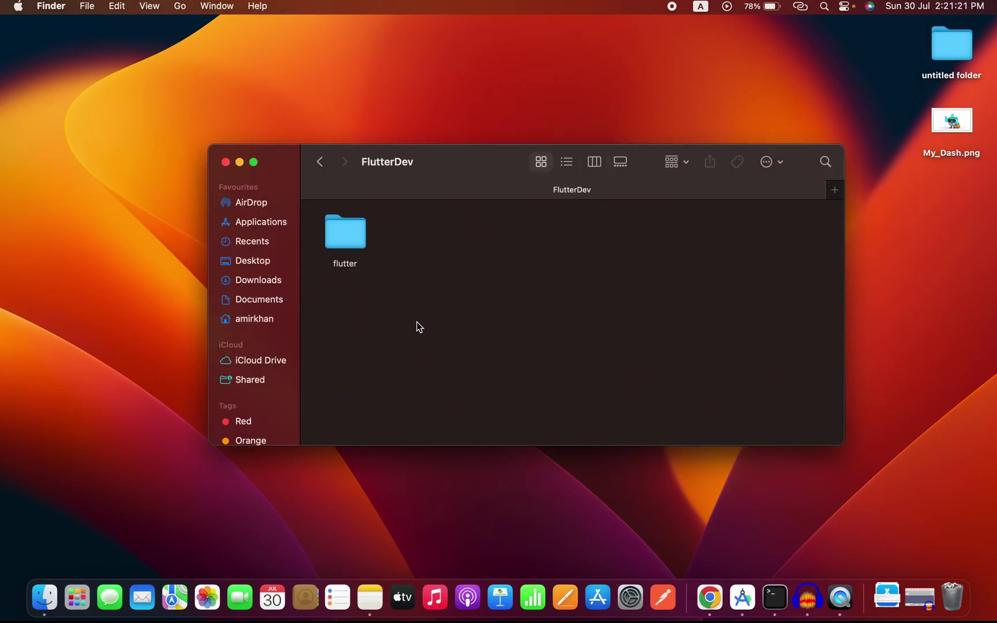
double_click(351, 229)
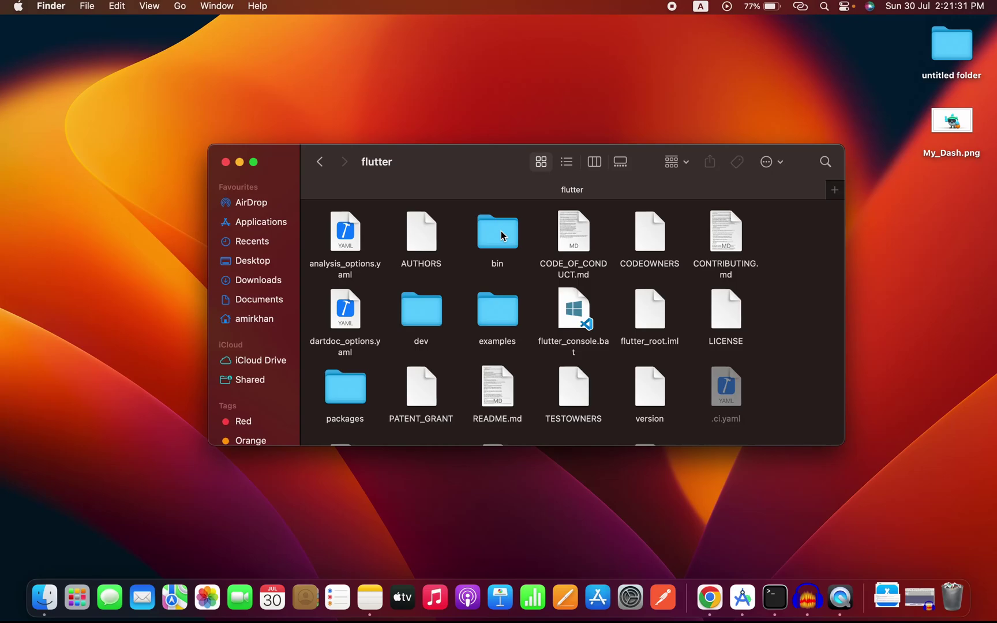
right_click(502, 236)
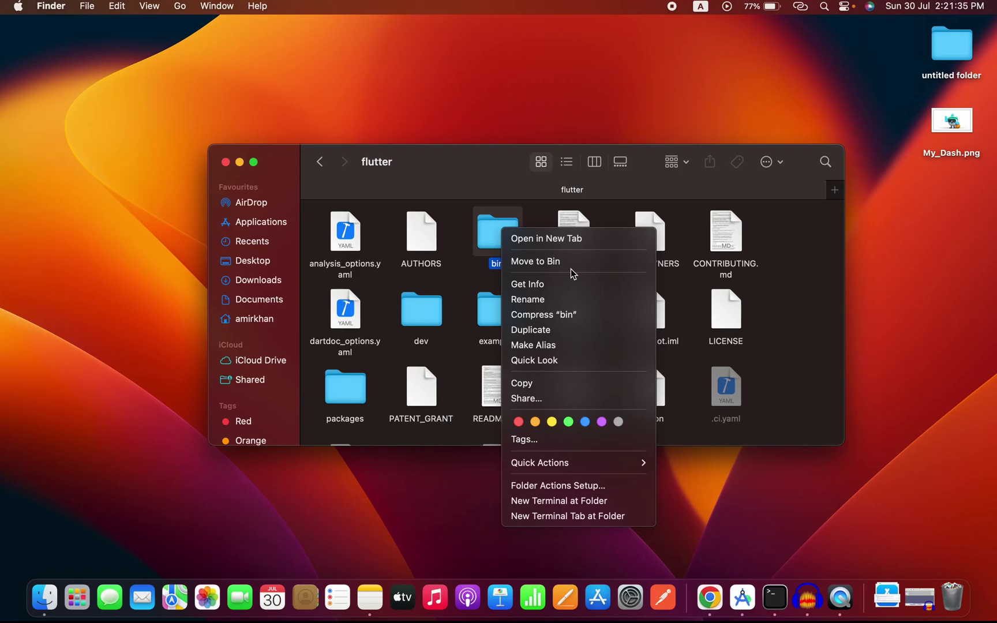
key(alt)
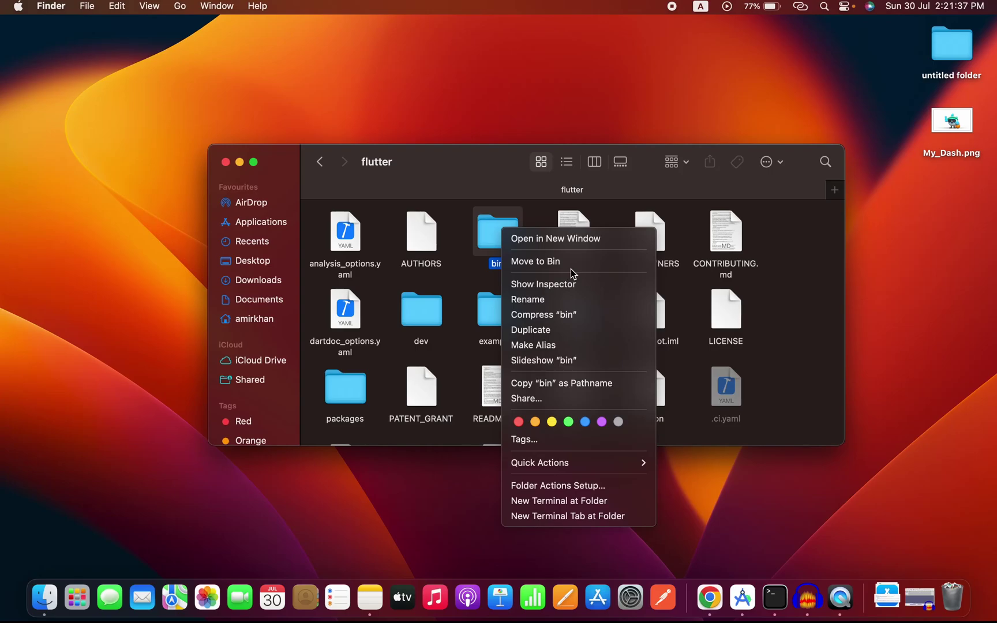
click(546, 384)
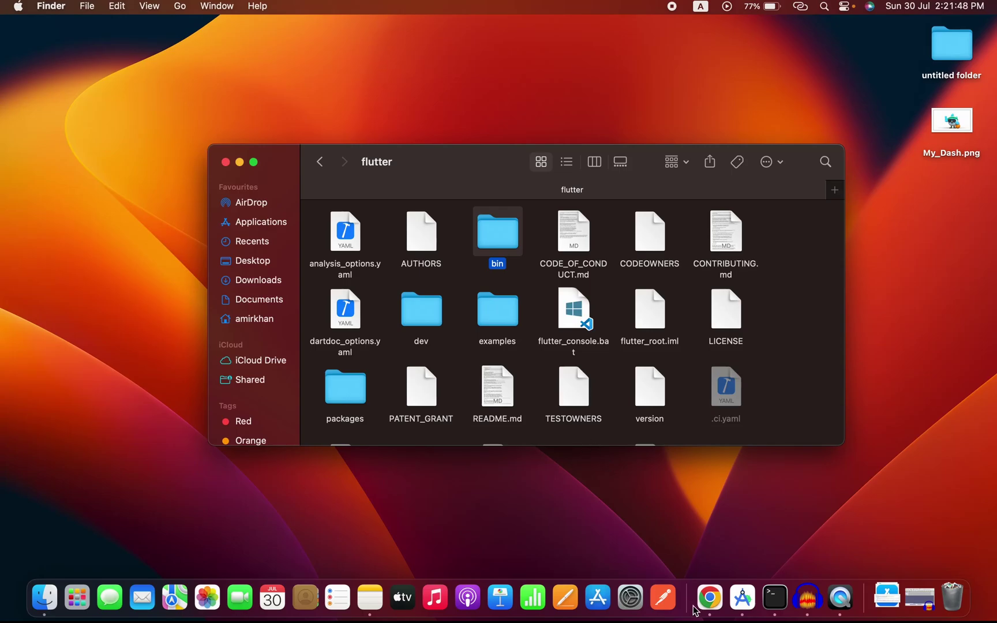
Paste the bin path into a Terminal window to inspect it and compare it with the path in the first export line of .zshrc
click(776, 600)
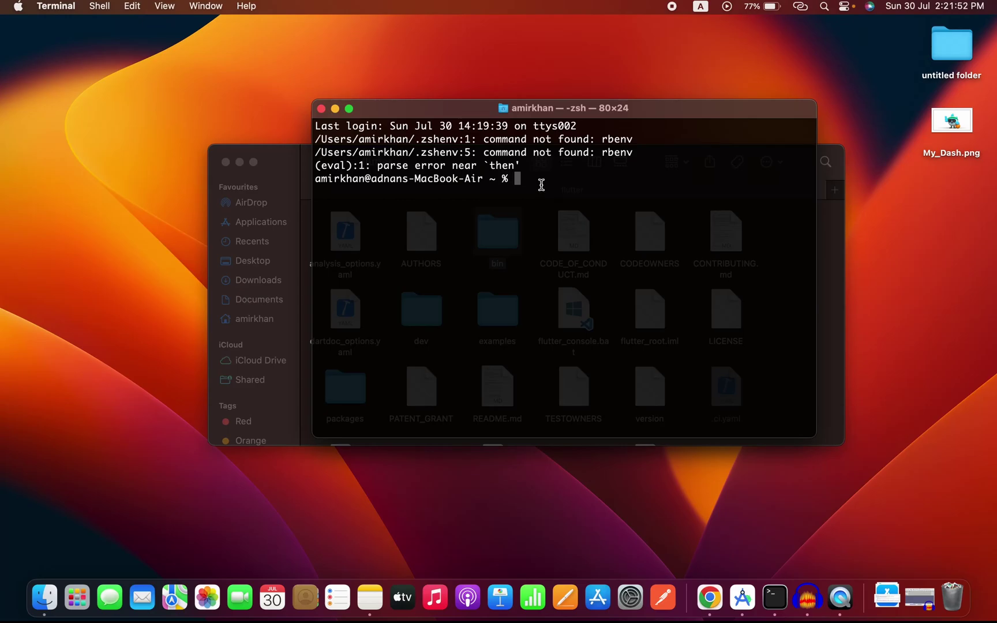
key(super+v)
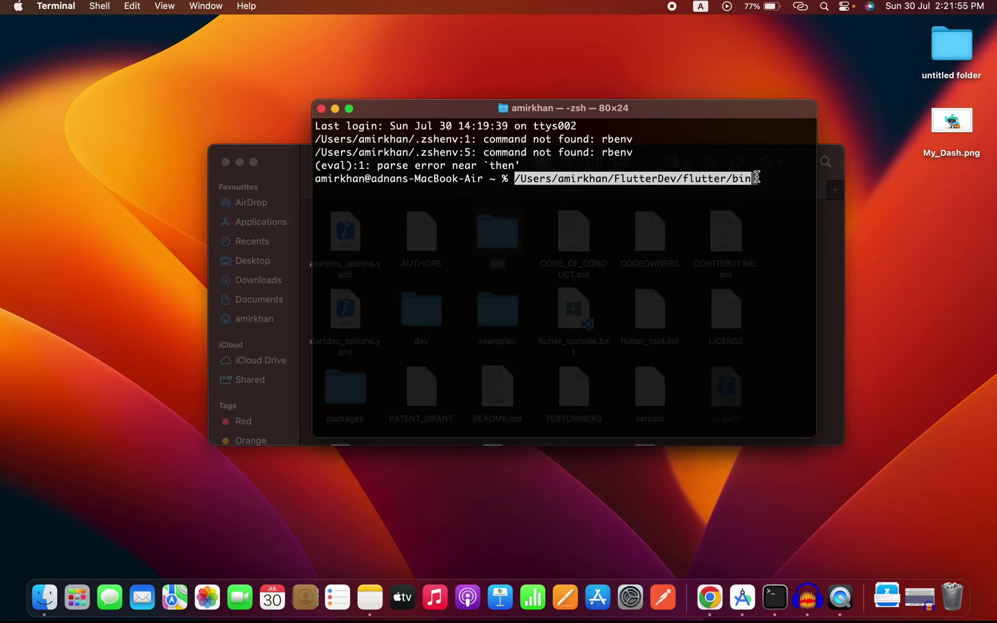
click(322, 110)
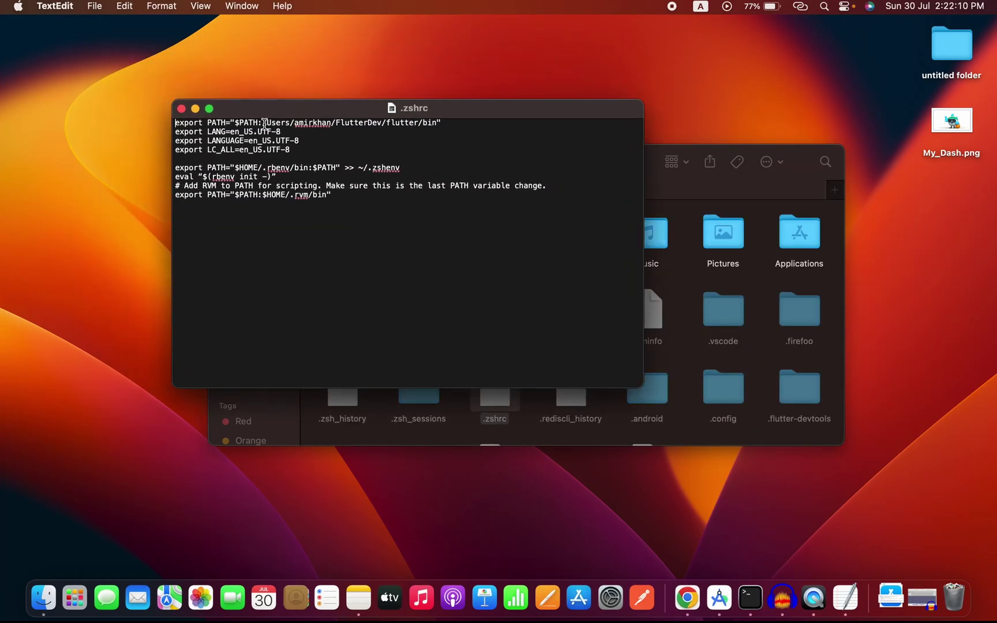
drag(263, 123, 438, 125)
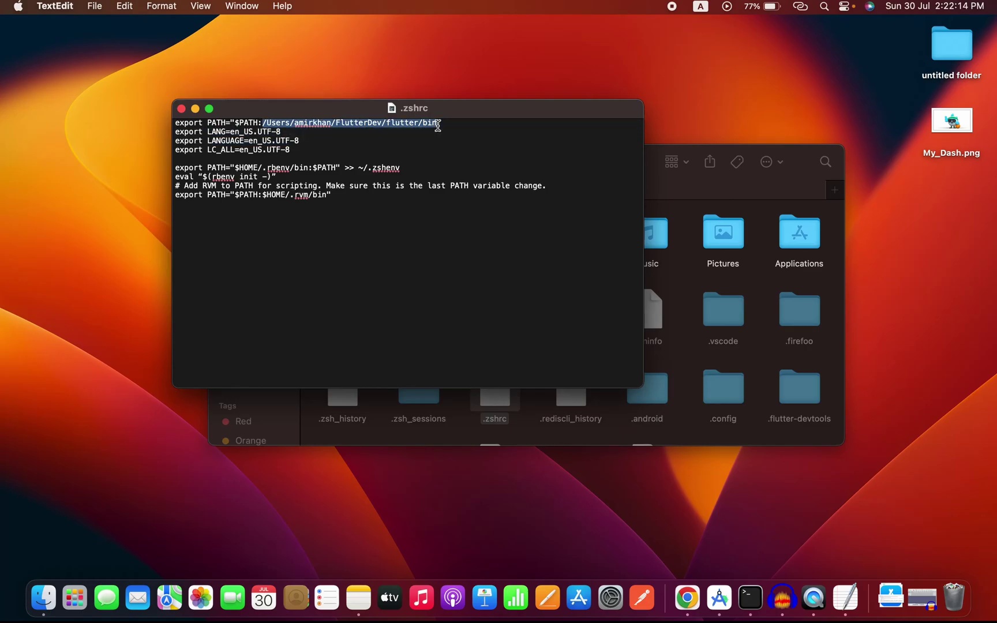
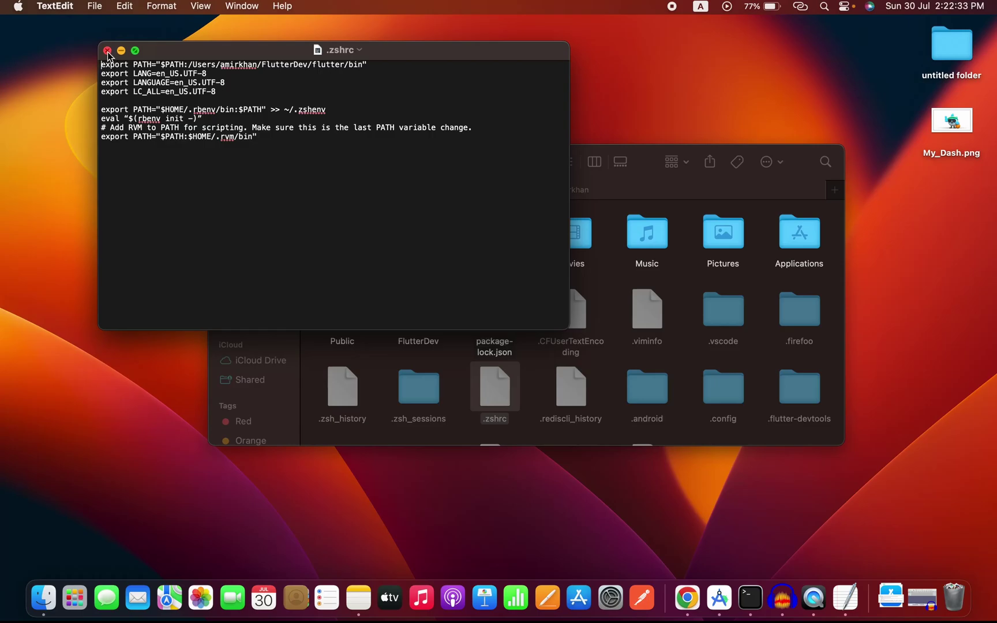
click(107, 51)
Run flutter doctor in a new Terminal window and highlight the Xcode entry and the closing summary line of its output
click(750, 598)
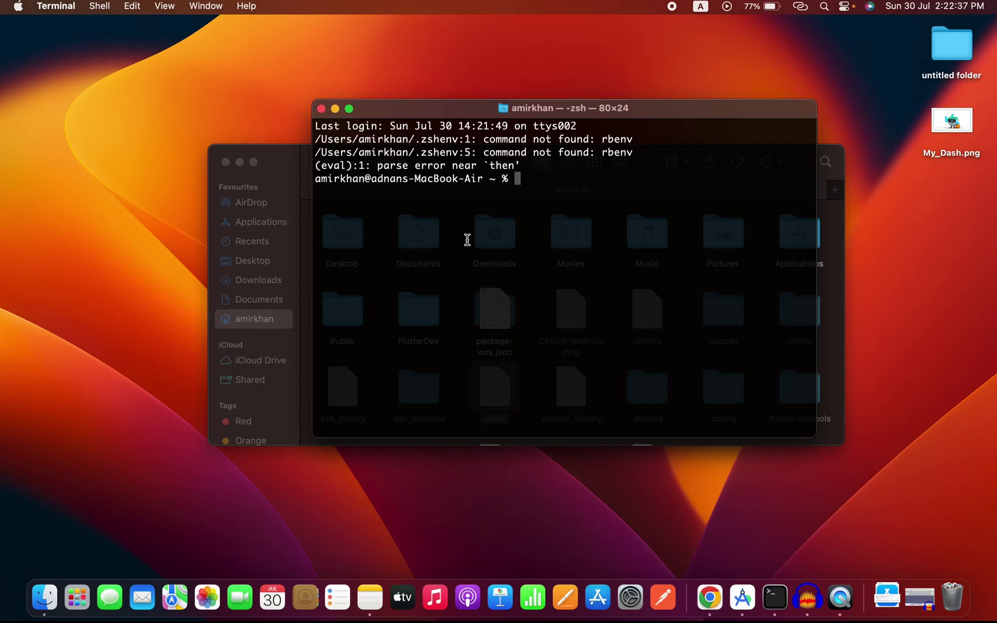
text(flutter doctor)
key(Return)
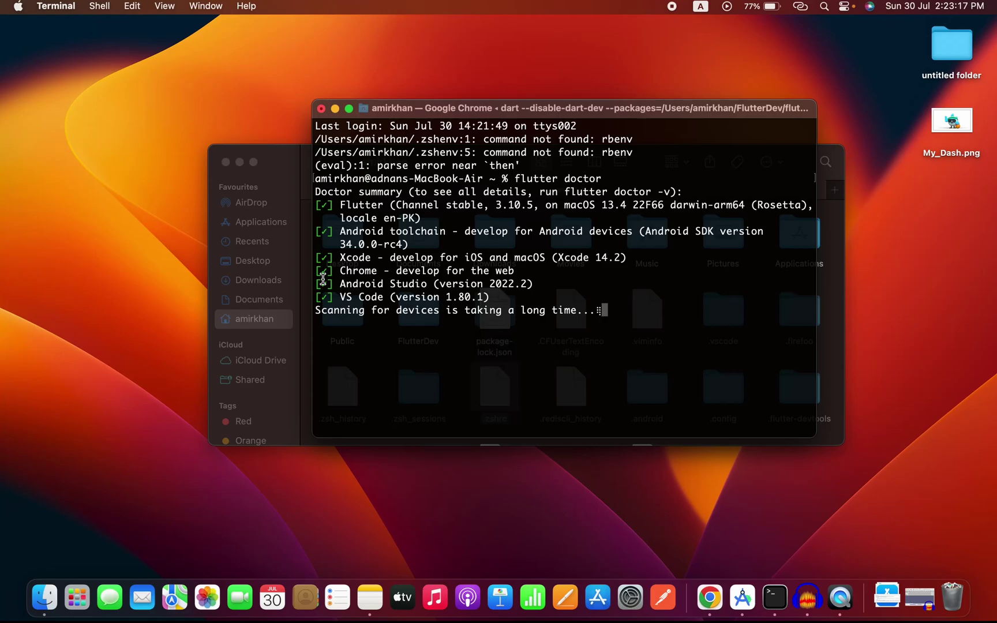
double_click(354, 258)
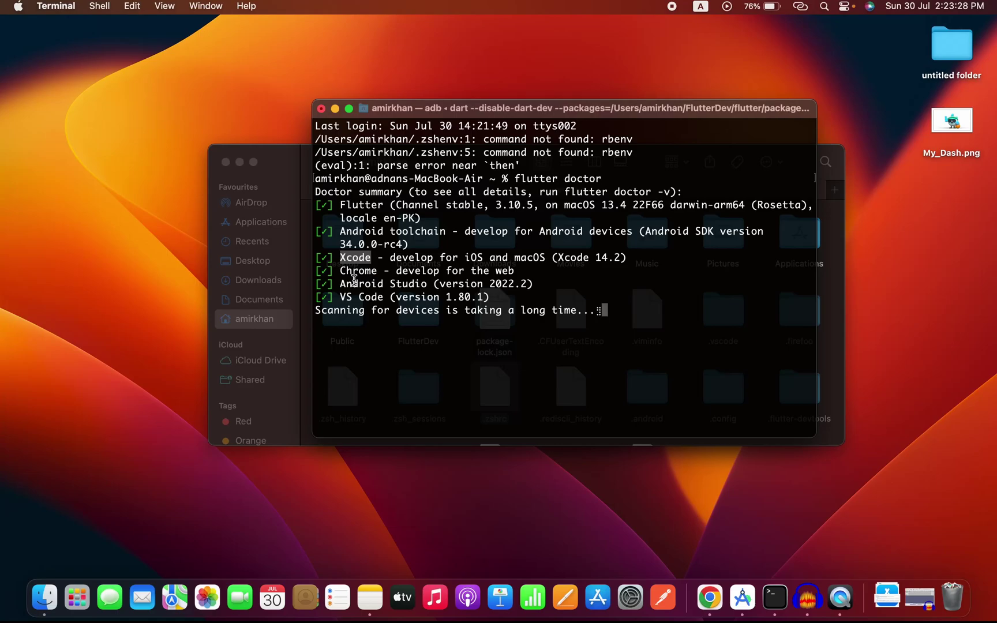
drag(430, 351, 319, 352)
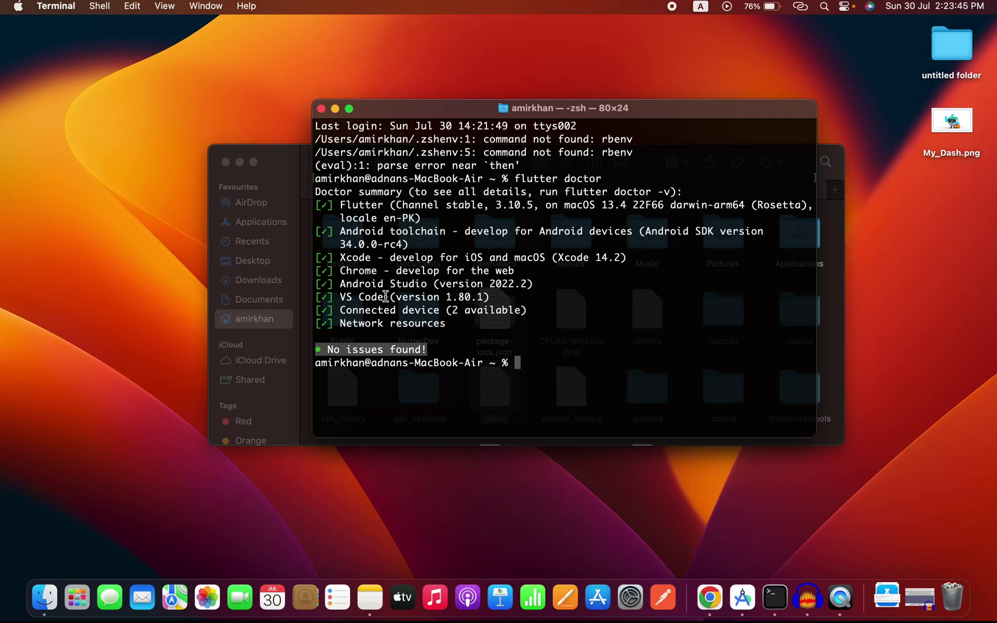
Switch to Chrome and read the Platform setup, Install Xcode and iOS simulator instructions, comparing the Xcode requirement with the flutter doctor output
key(super+Tab)
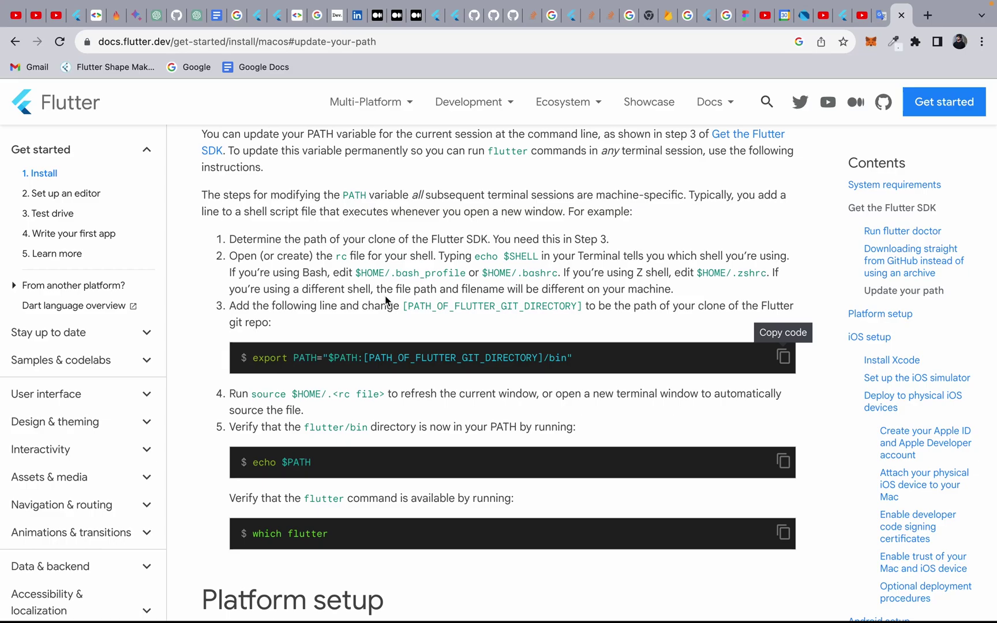
scroll(386, 300, down, 10)
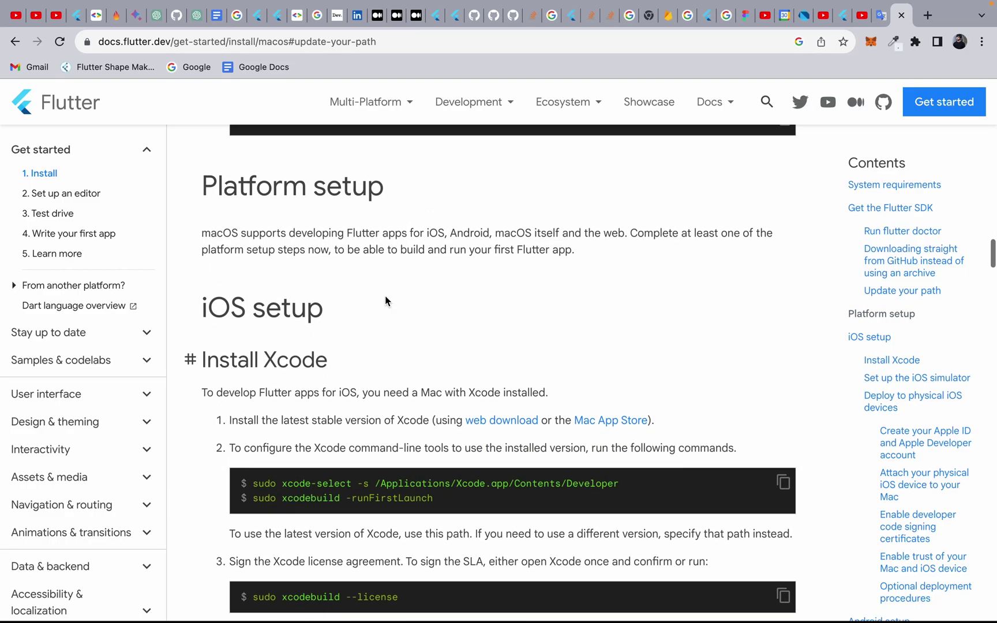
scroll(386, 300, down, 3)
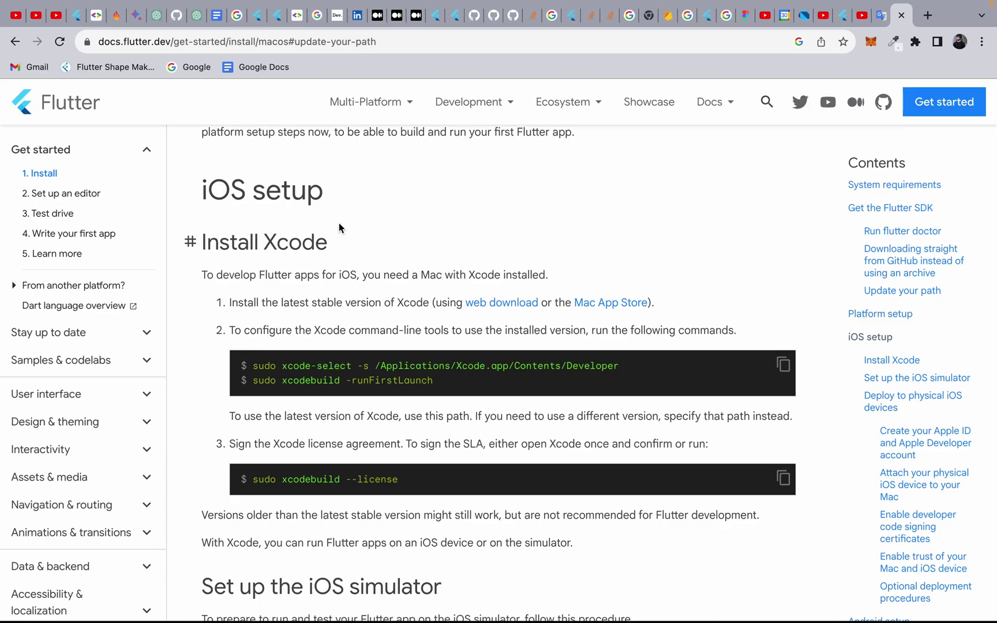
key(ctrl+Left)
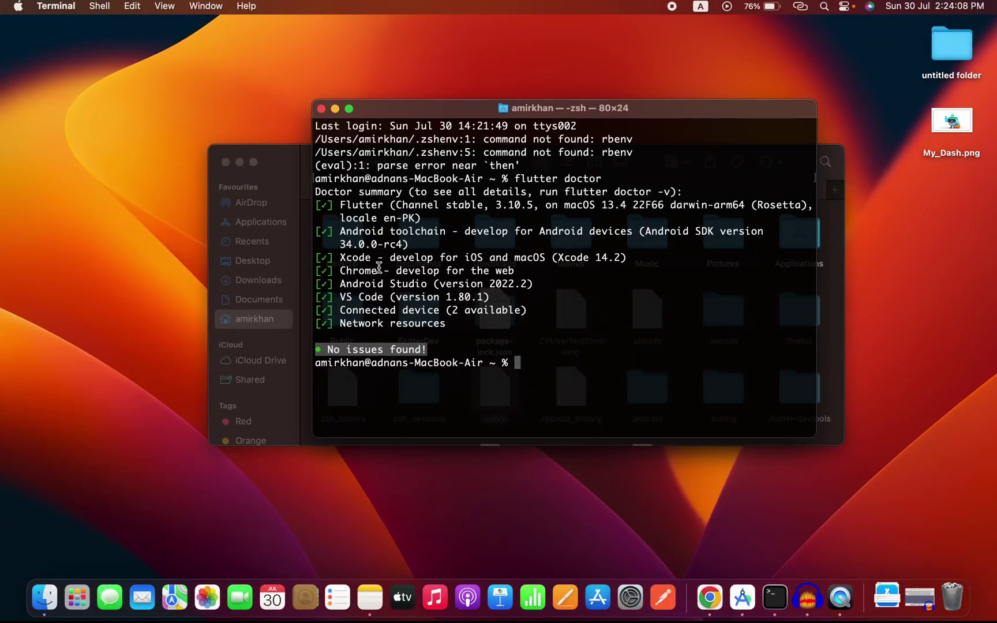
key(ctrl+Right)
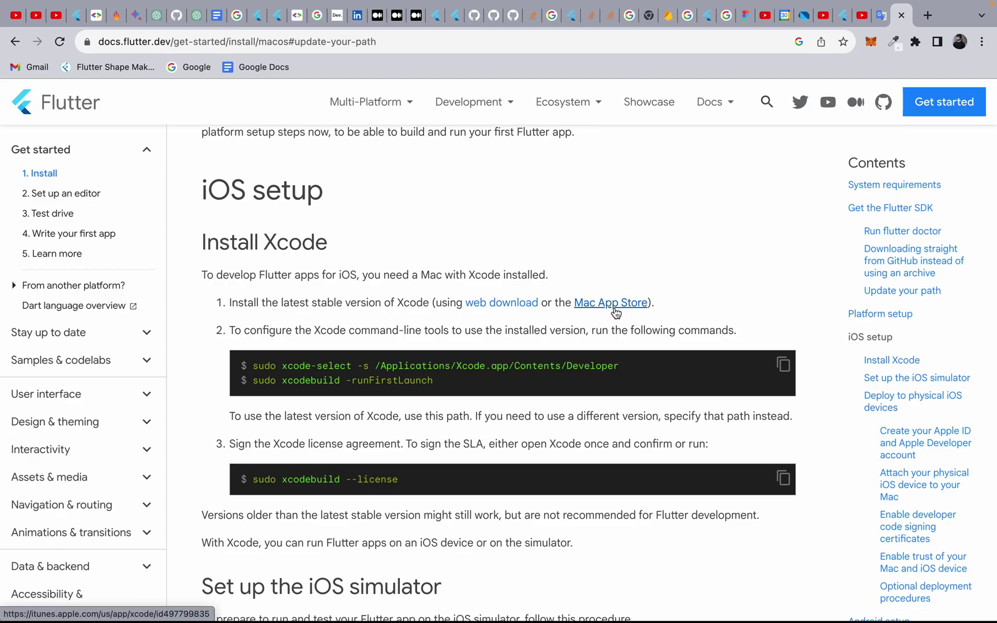
scroll(616, 313, down, 2)
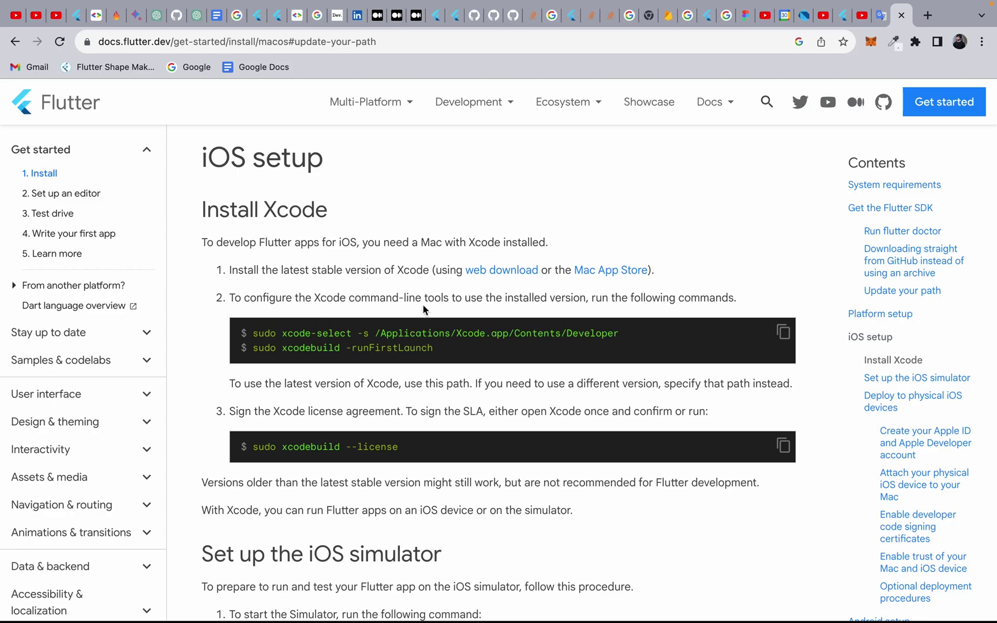
scroll(412, 419, down, 3)
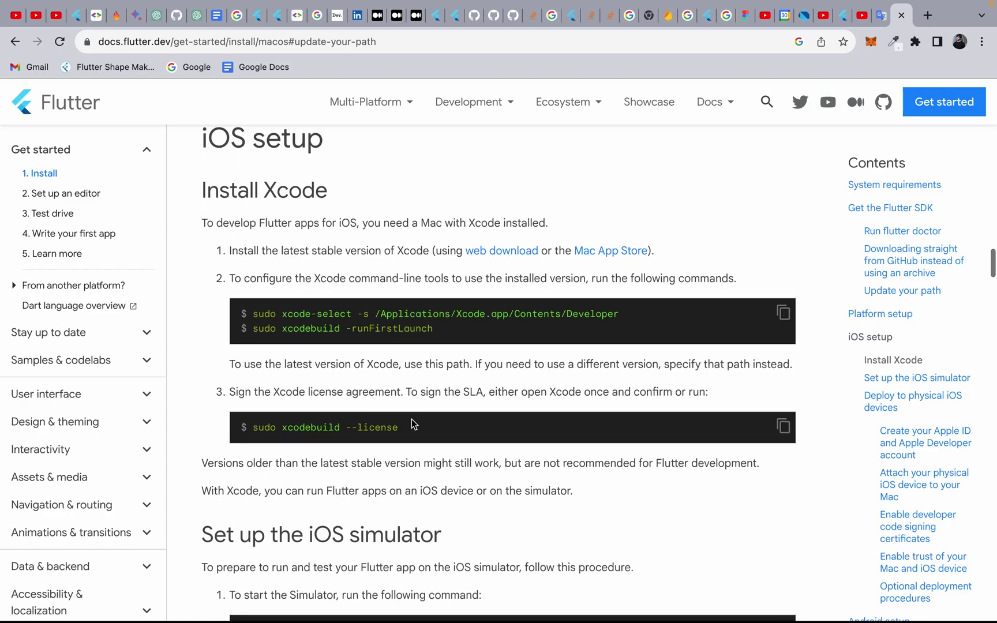
scroll(411, 419, down, 5)
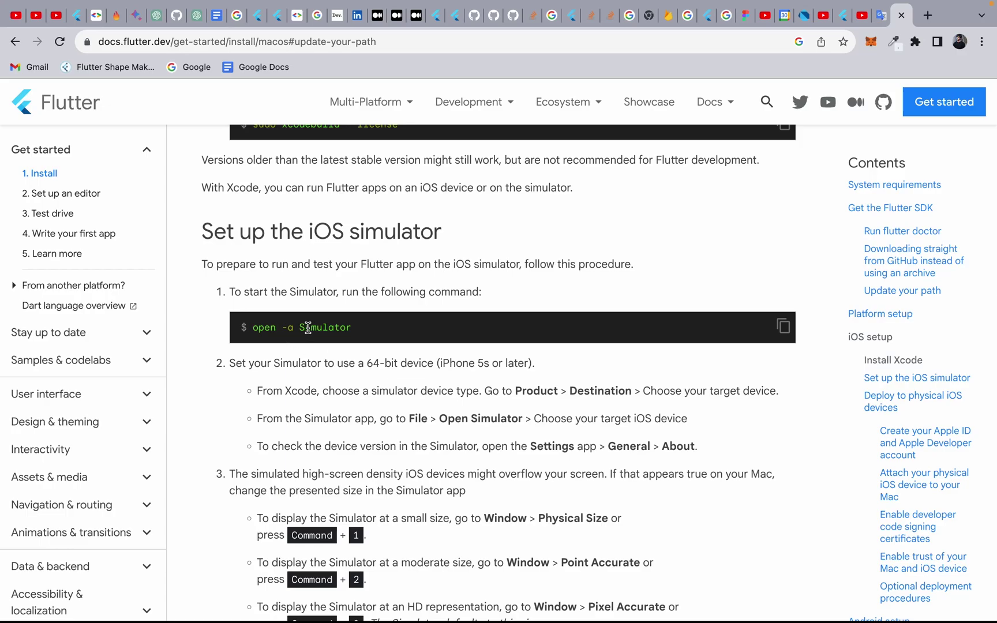
scroll(311, 326, up, 5)
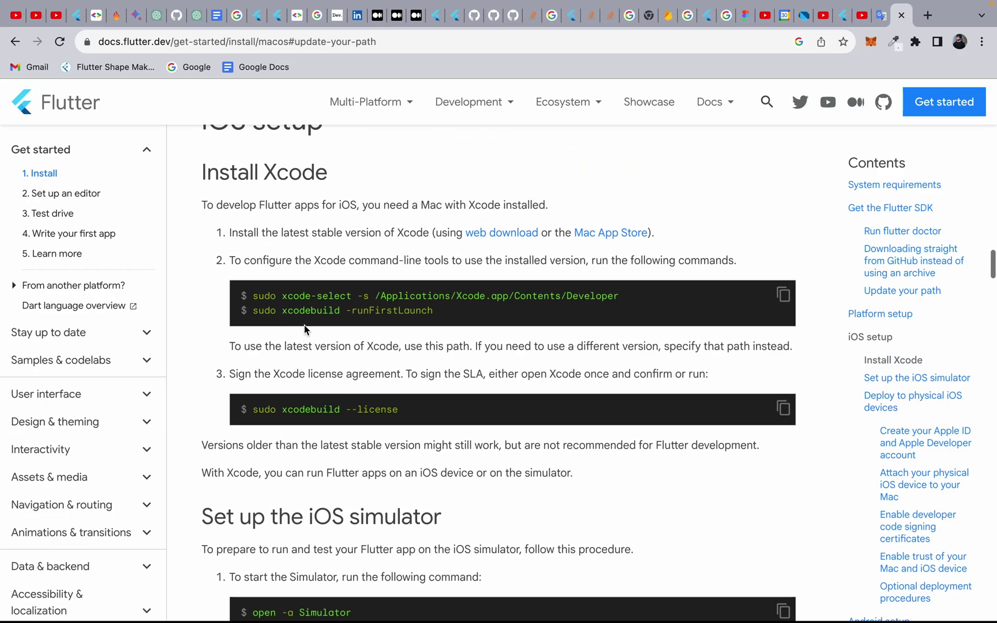
Review the physical iOS device deployment and CocoaPods instructions, and highlight the ffi command for Apple Silicon Macs
scroll(303, 335, down, 18)
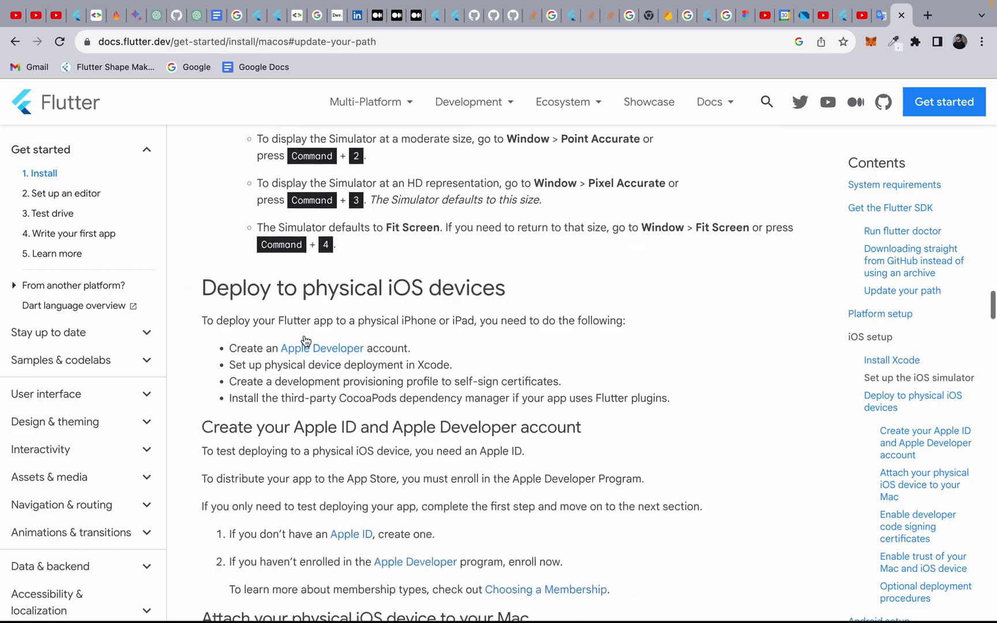
scroll(303, 335, down, 18)
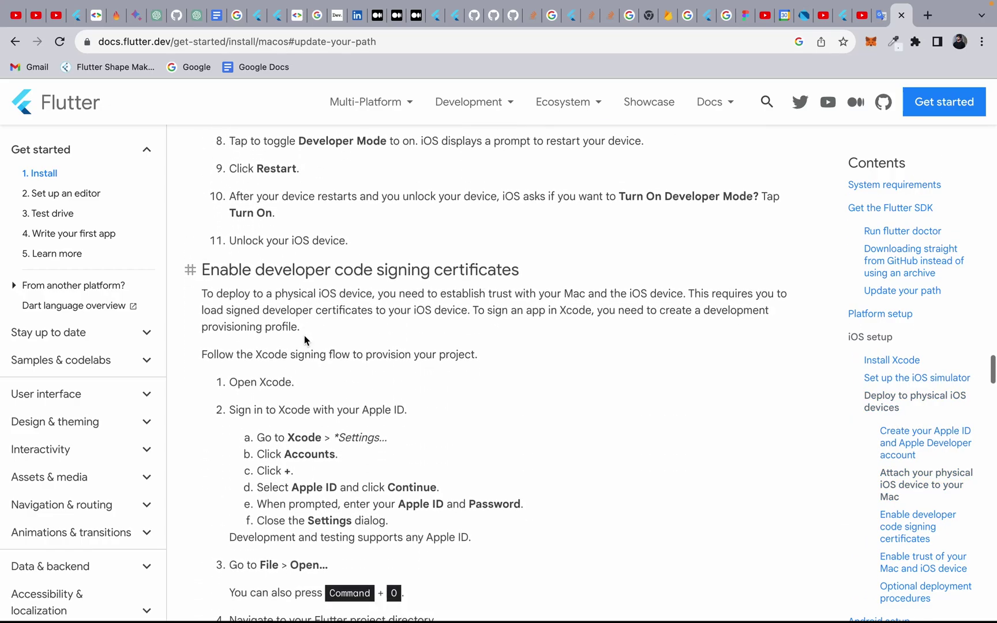
scroll(303, 335, down, 18)
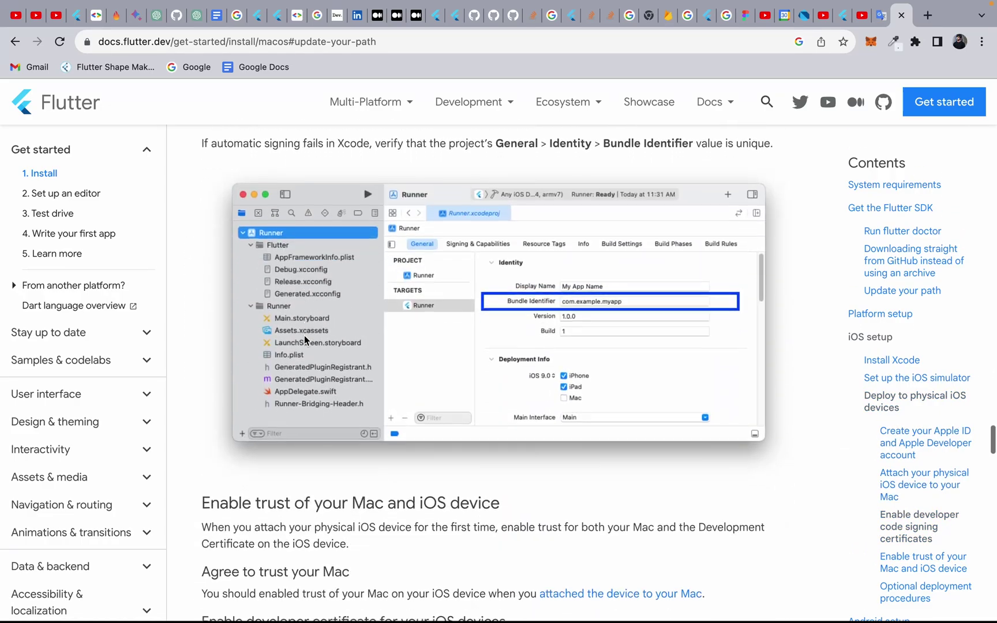
scroll(304, 335, down, 10)
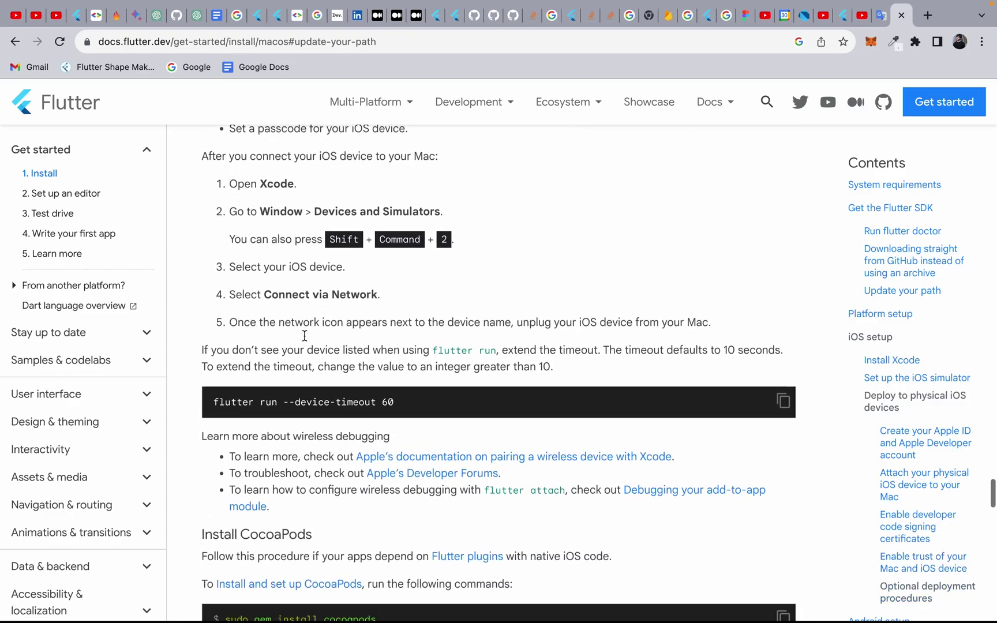
scroll(306, 340, down, 2)
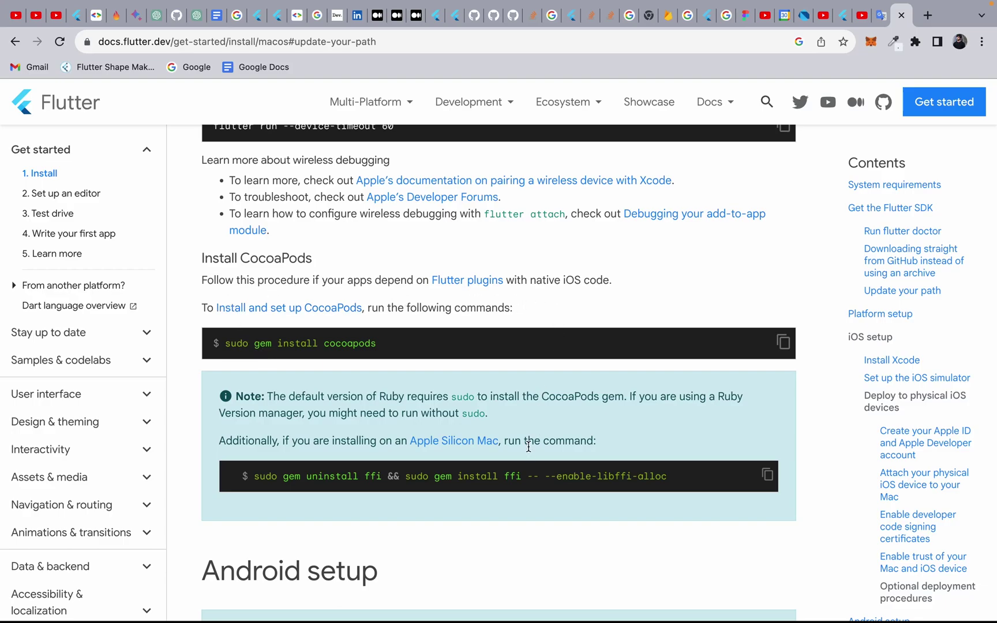
scroll(405, 489, down, 1)
scroll(405, 489, down, 1)
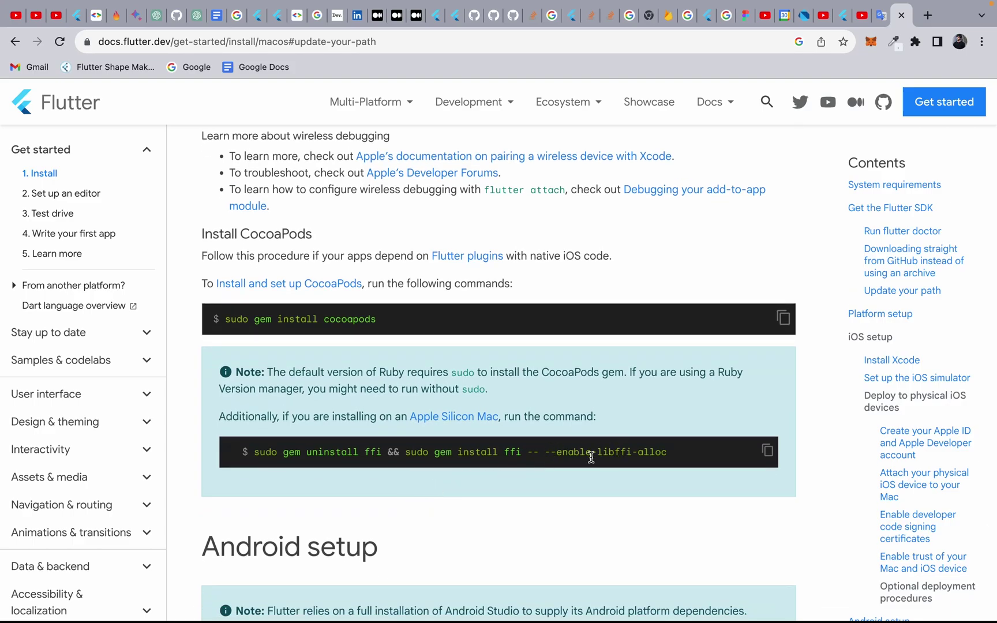
double_click(565, 456)
triple_click(564, 456)
Review the Android setup instructions for Android Studio, the Android device, the emulator and the licenses
scroll(531, 501, down, 7)
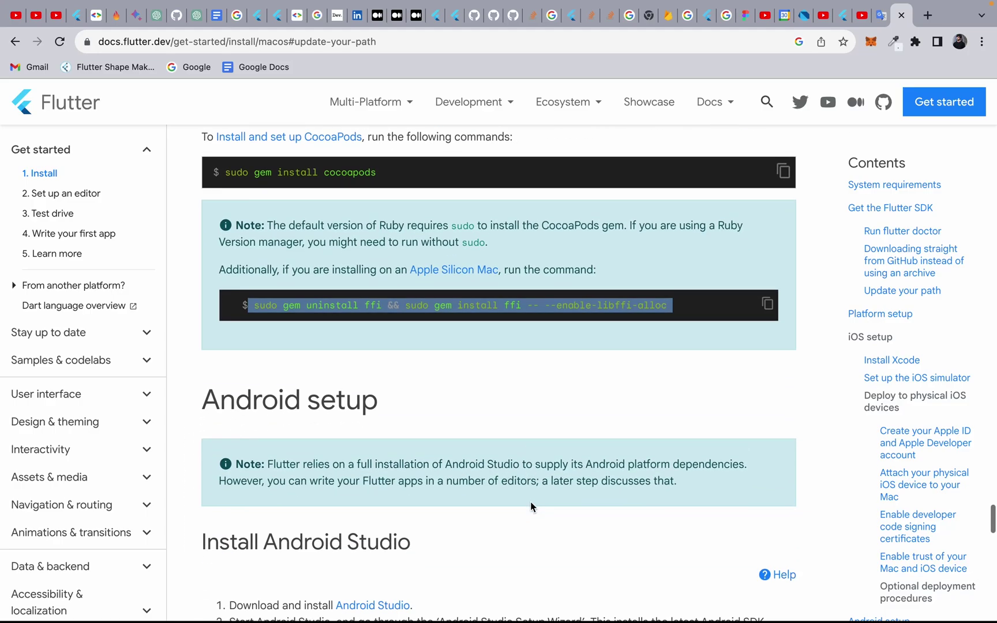
scroll(531, 505, down, 6)
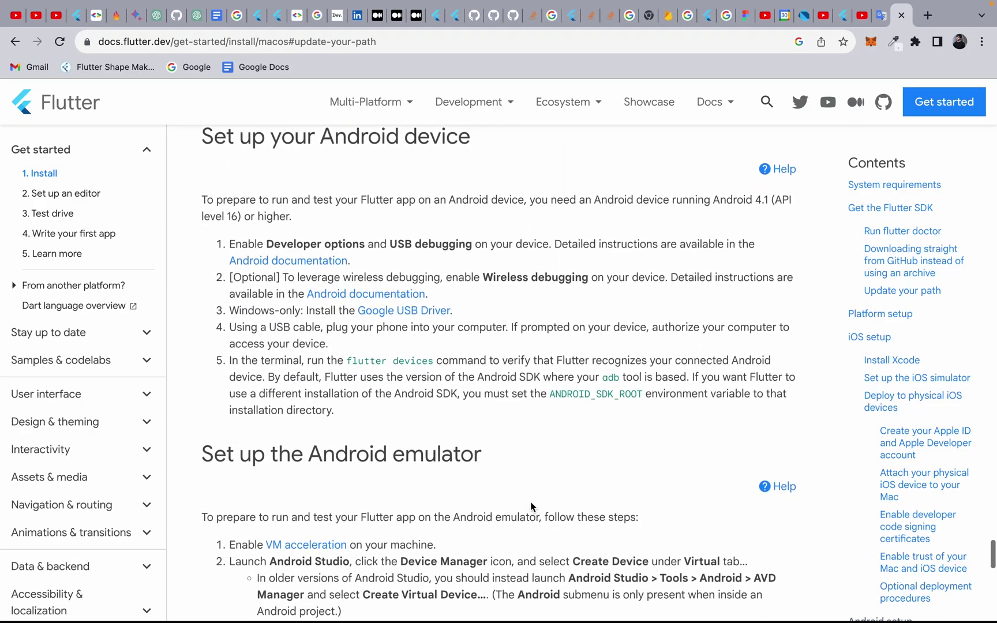
scroll(531, 506, down, 6)
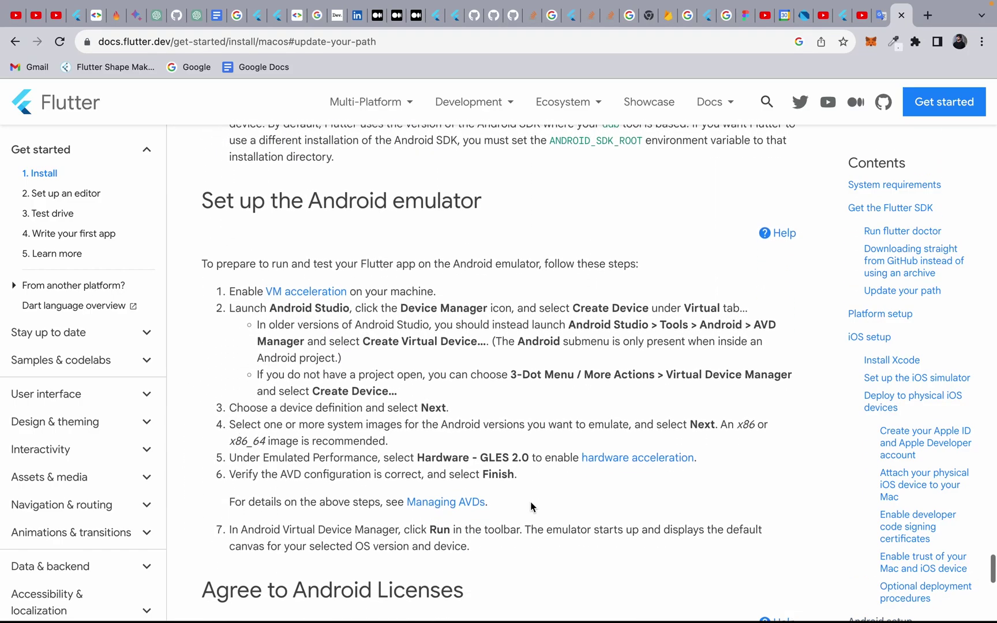
scroll(530, 507, down, 7)
scroll(531, 507, up, 4)
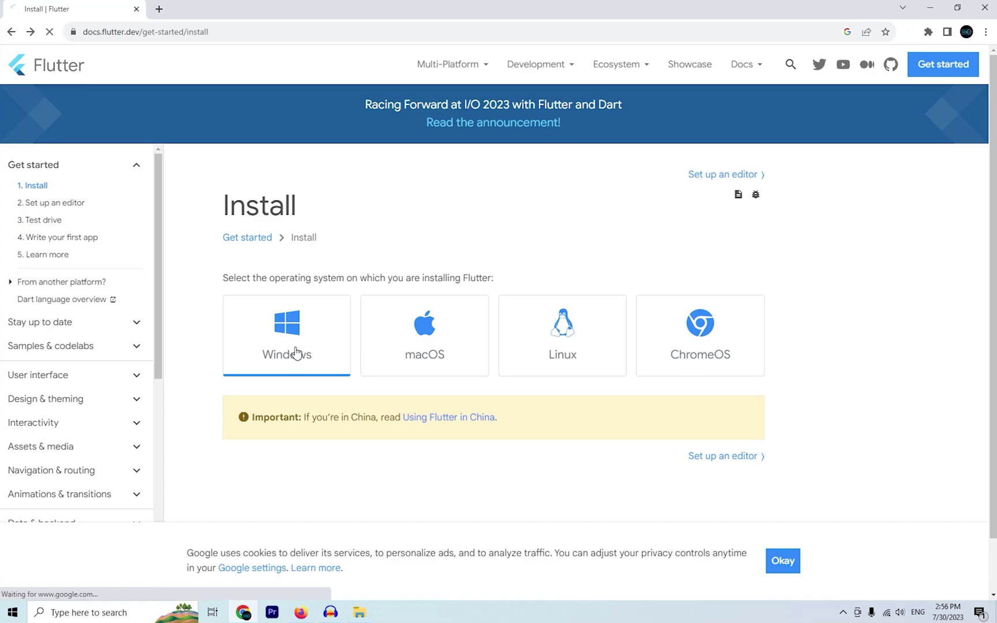
Open the Windows installation guide, highlight its System requirements heading and look through the Get the Flutter SDK section
click(296, 352)
drag(508, 300, 214, 296)
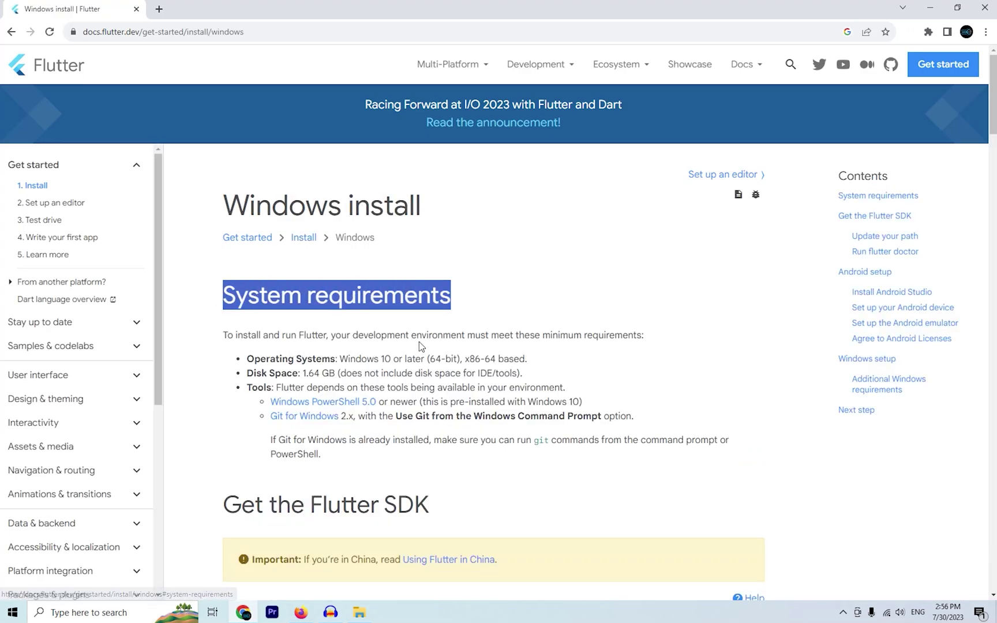
scroll(423, 283, down, 2)
scroll(463, 378, down, 1)
drag(455, 333, 214, 331)
click(476, 314)
scroll(346, 347, down, 2)
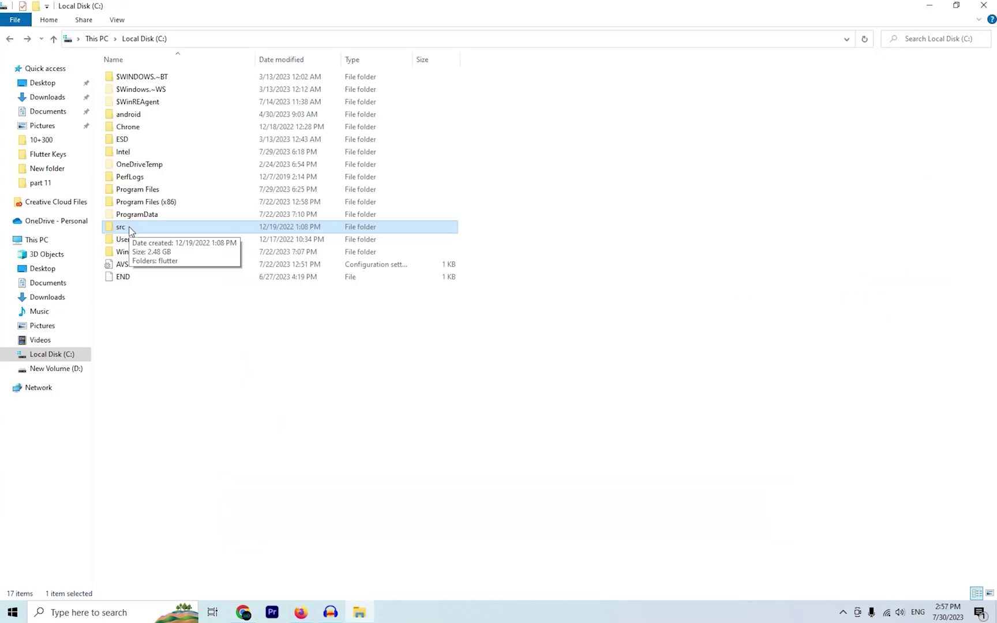
Open the flutter folder inside src on Local Disk (C:) and examine the folders and files it contains
double_click(128, 228)
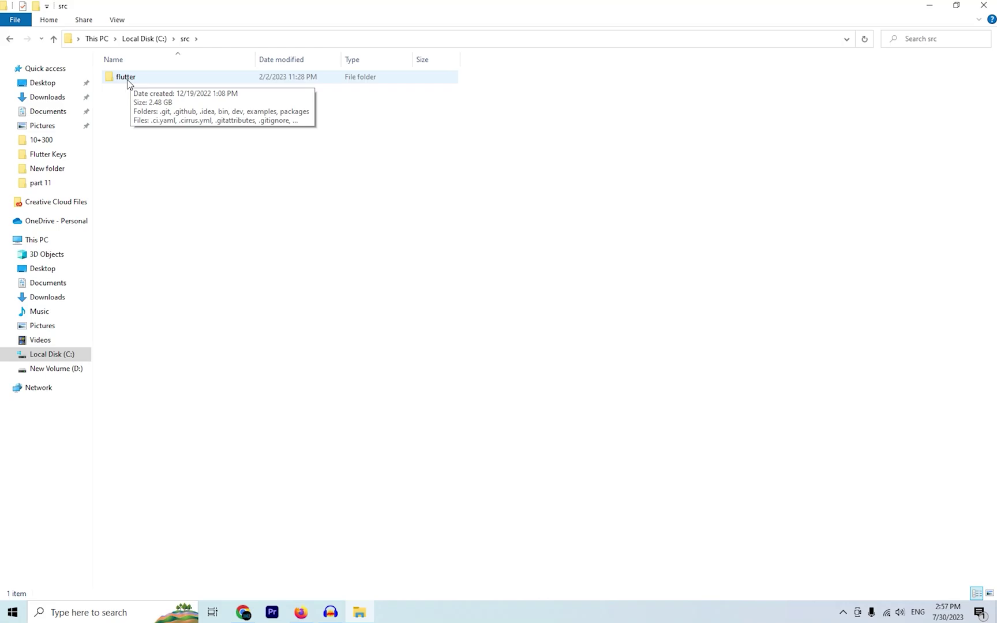
double_click(128, 81)
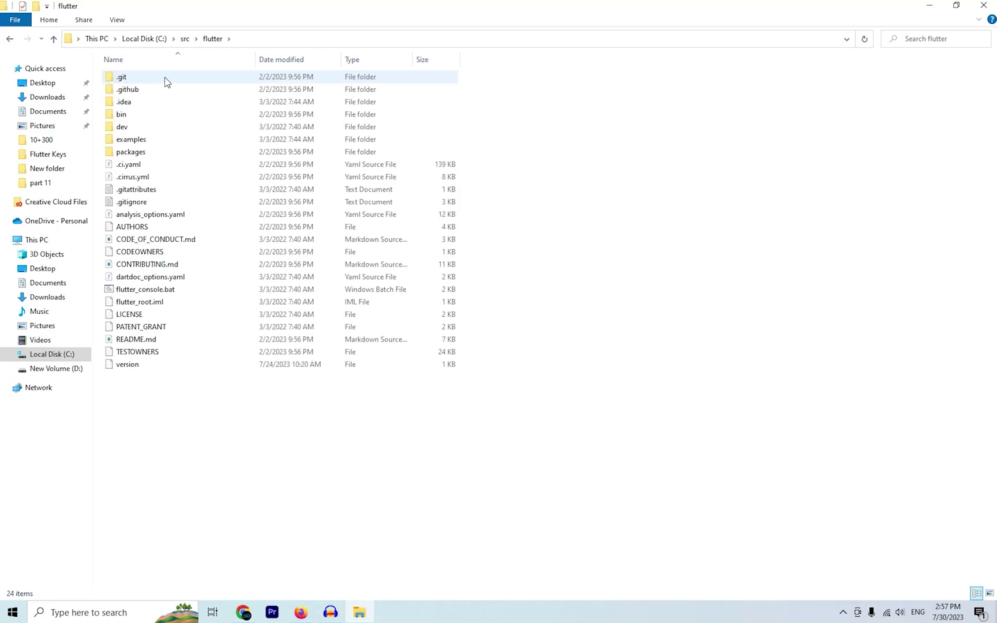
click(140, 117)
click(140, 125)
click(142, 142)
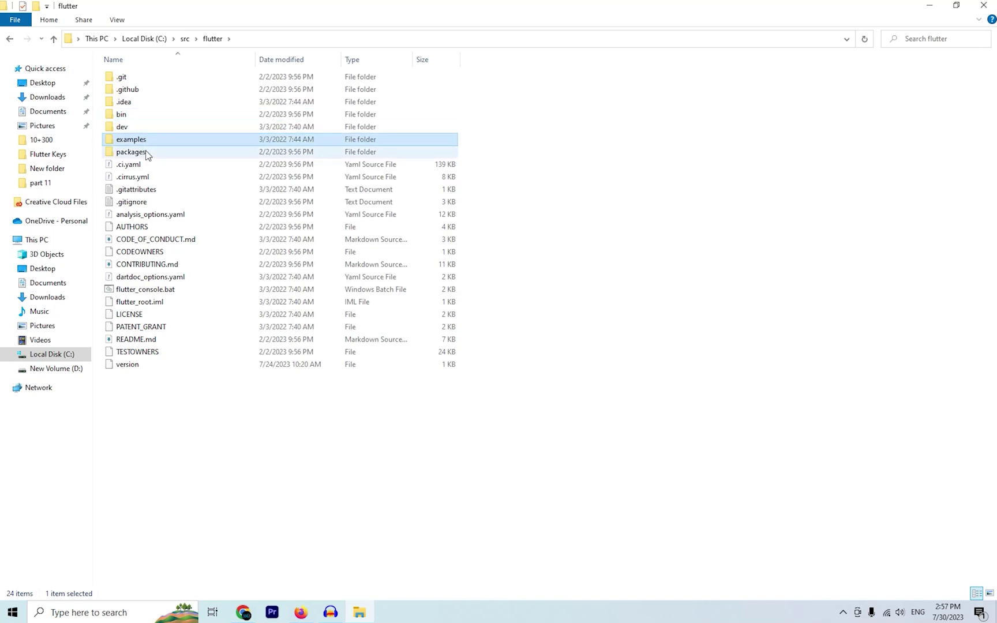
click(162, 212)
click(582, 254)
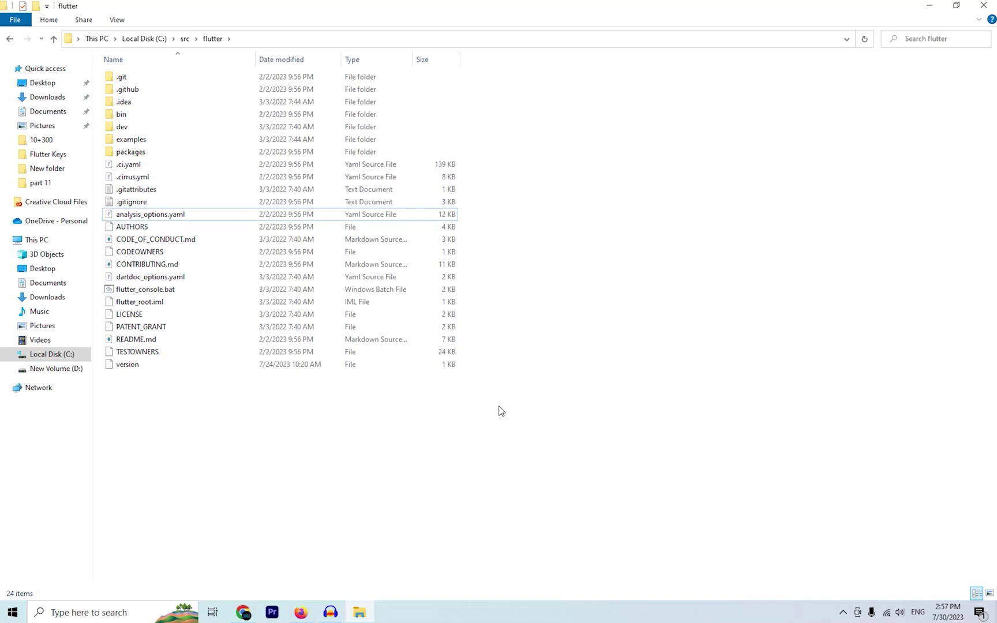
Find the system environment variables settings, inspect the C:\src\flutter\bin entry in the user Path variable, and close the dialogs without changes
click(96, 612)
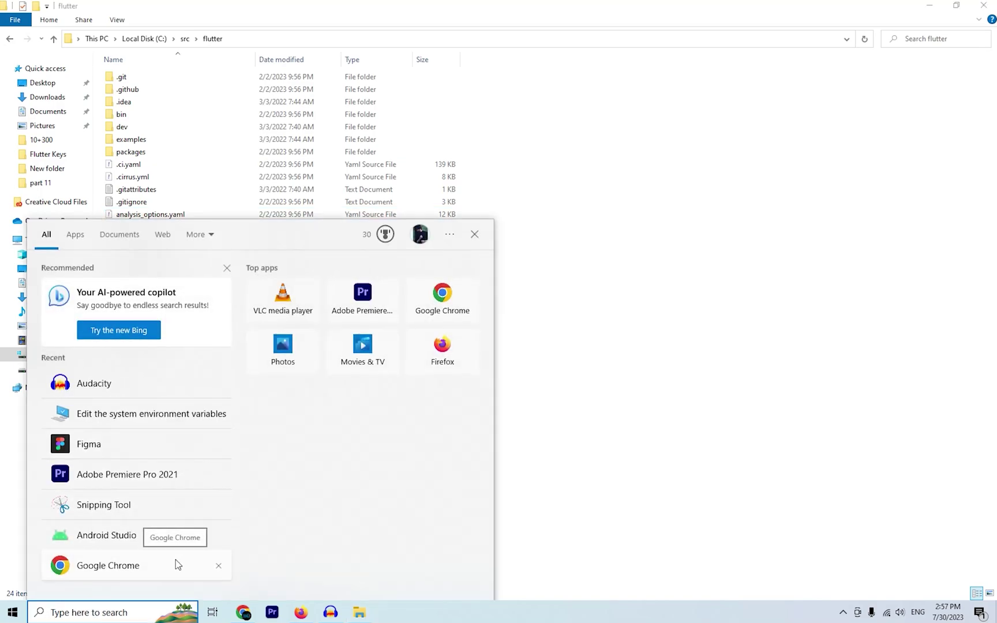
text(env)
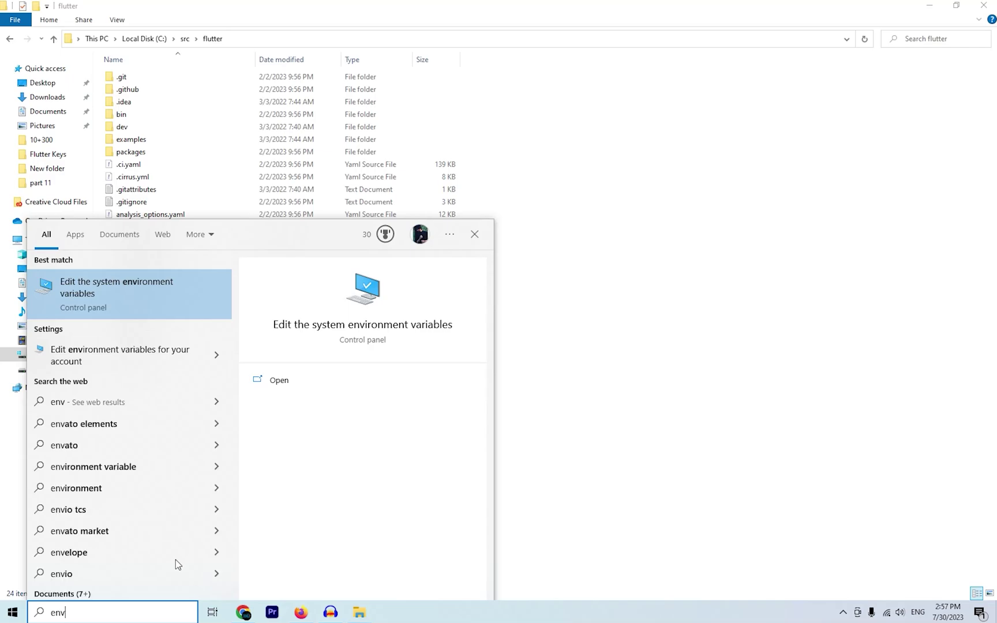
click(135, 281)
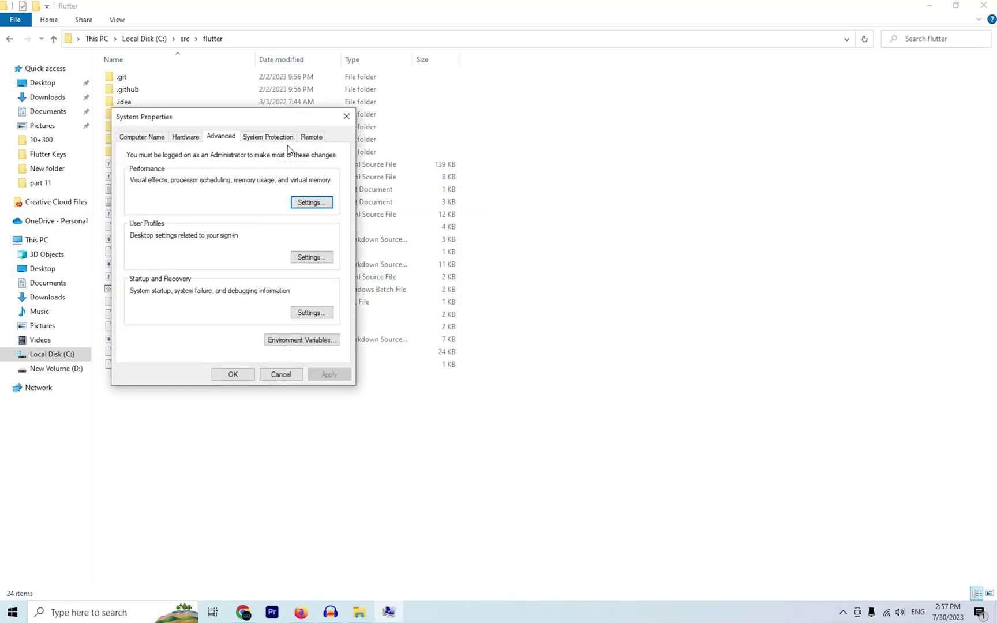
click(299, 342)
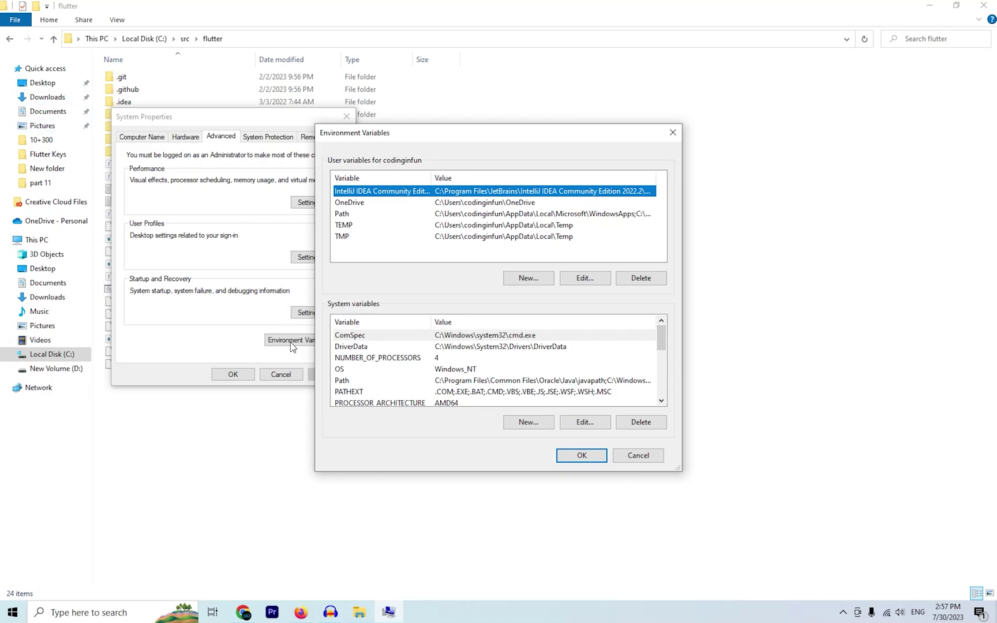
click(344, 214)
click(584, 278)
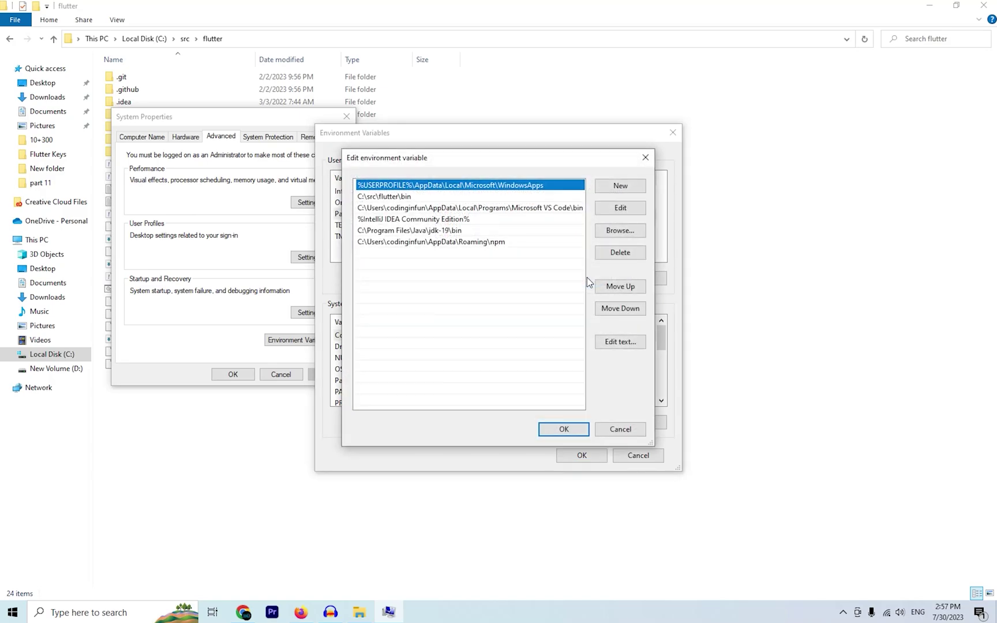
click(391, 197)
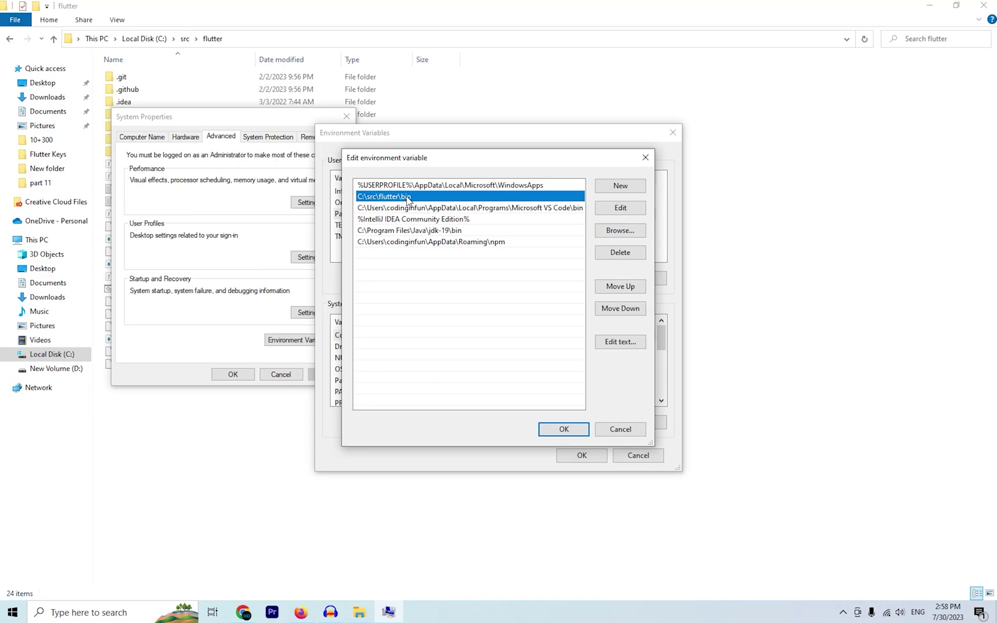
click(621, 430)
click(634, 455)
click(346, 116)
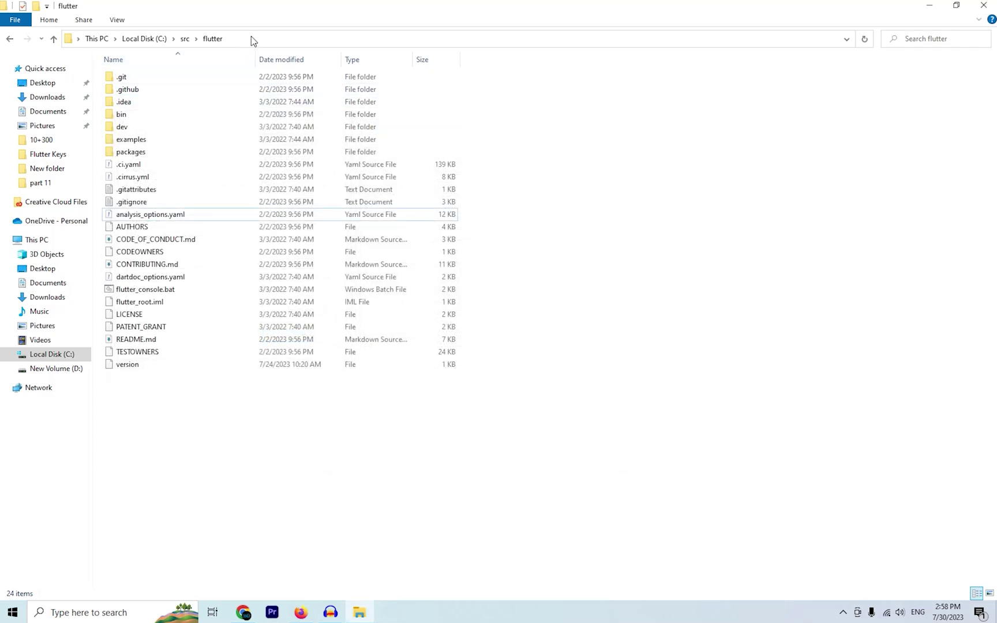
Open the bin folder inside C:\src\flutter and copy its full path
click(261, 38)
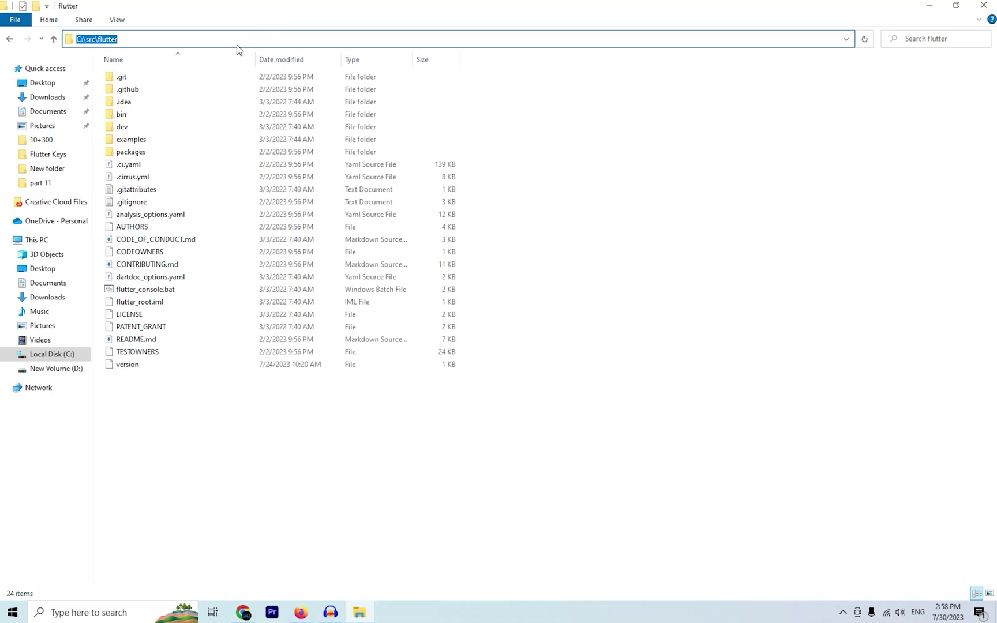
double_click(130, 116)
click(295, 41)
key(ctrl+c)
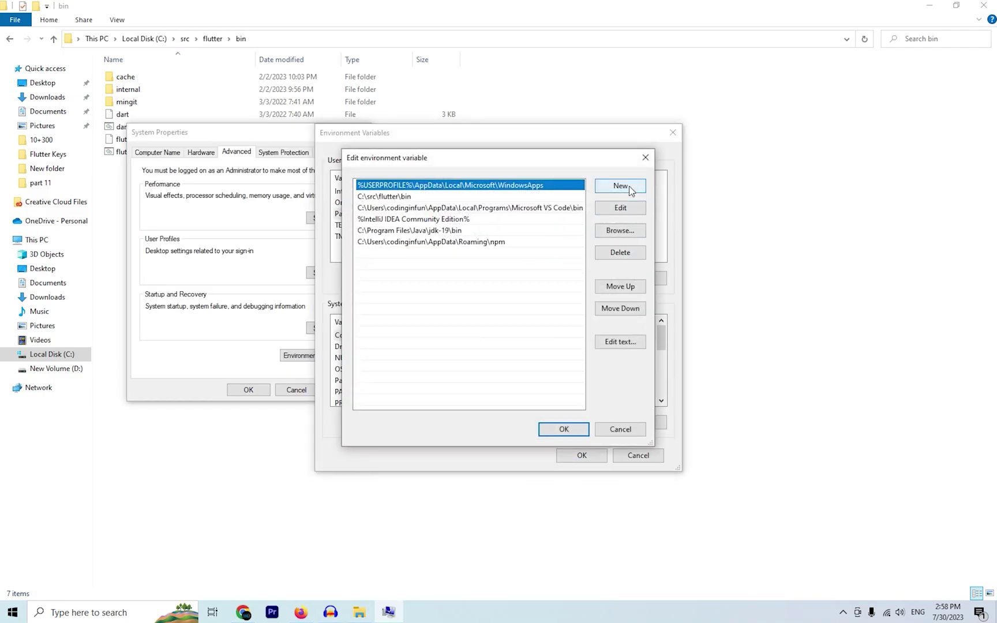
Try out adding C:\src\flutter\bin as a new entry in the user Path variable, and close all the dialogs without saving
click(630, 187)
key(ctrl+v)
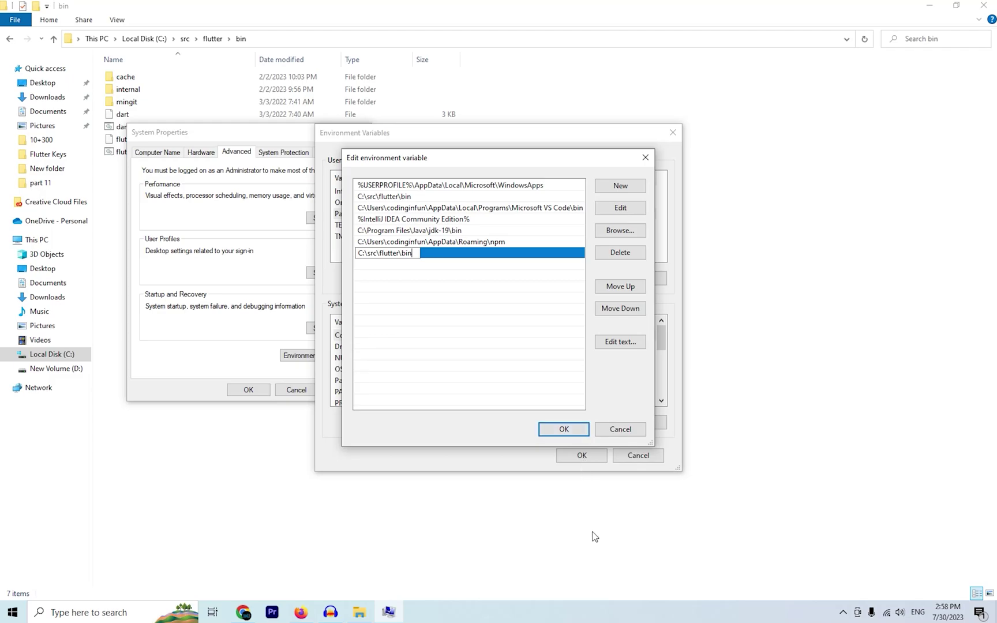
double_click(394, 254)
click(637, 428)
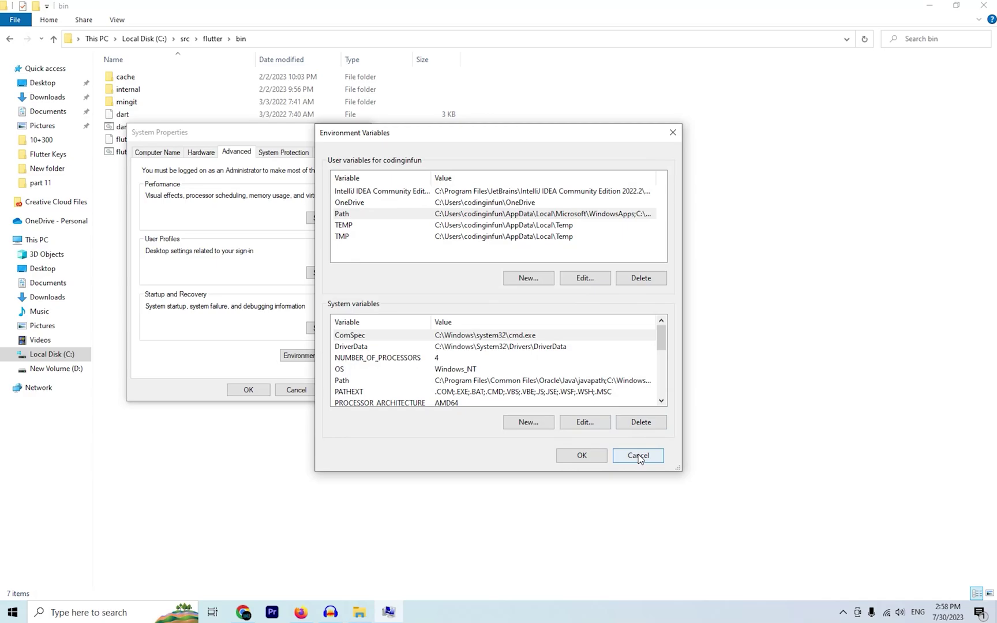
click(638, 456)
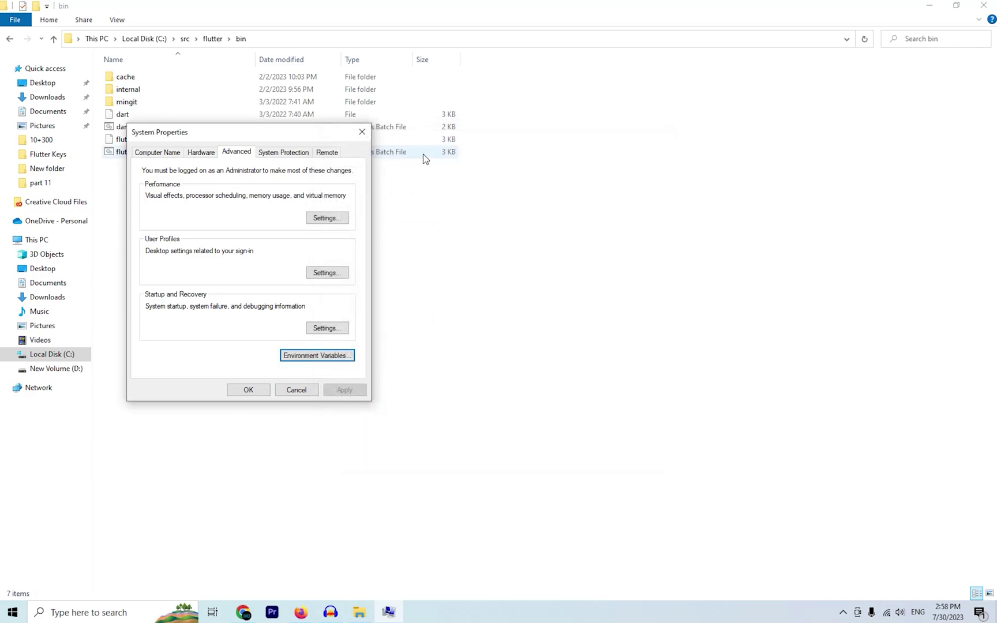
click(362, 133)
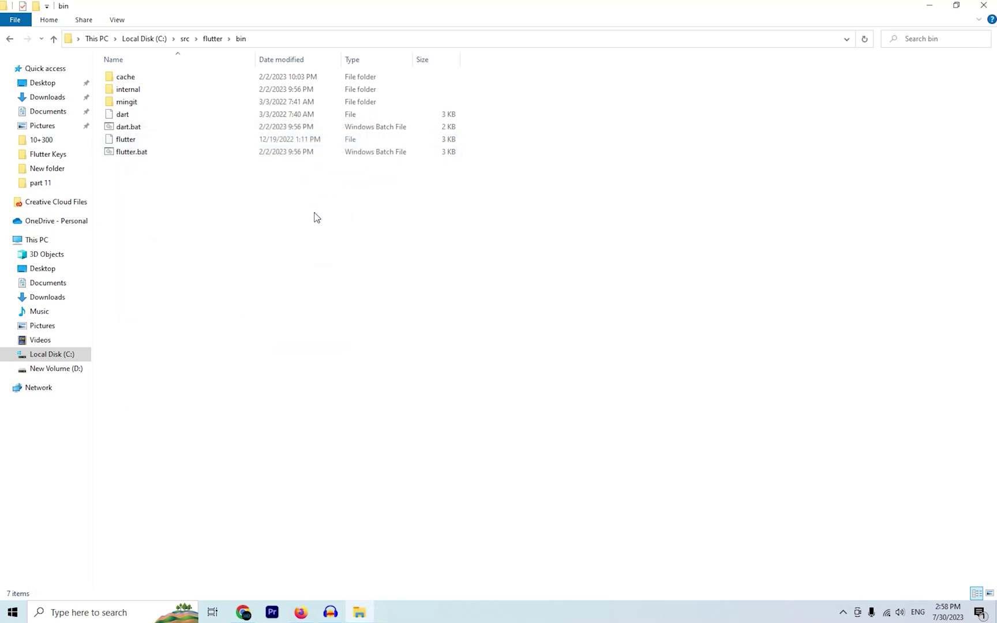
Open Command Prompt and run flutter doctor to check the Flutter installation
click(136, 612)
text(cmd)
key(Return)
text(flutter doctor)
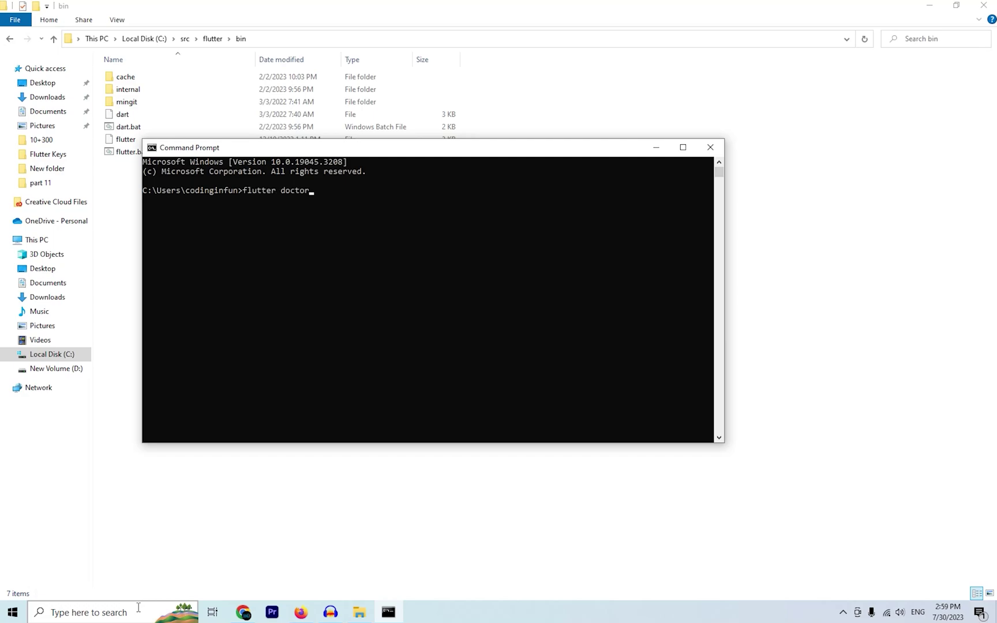
key(Return)
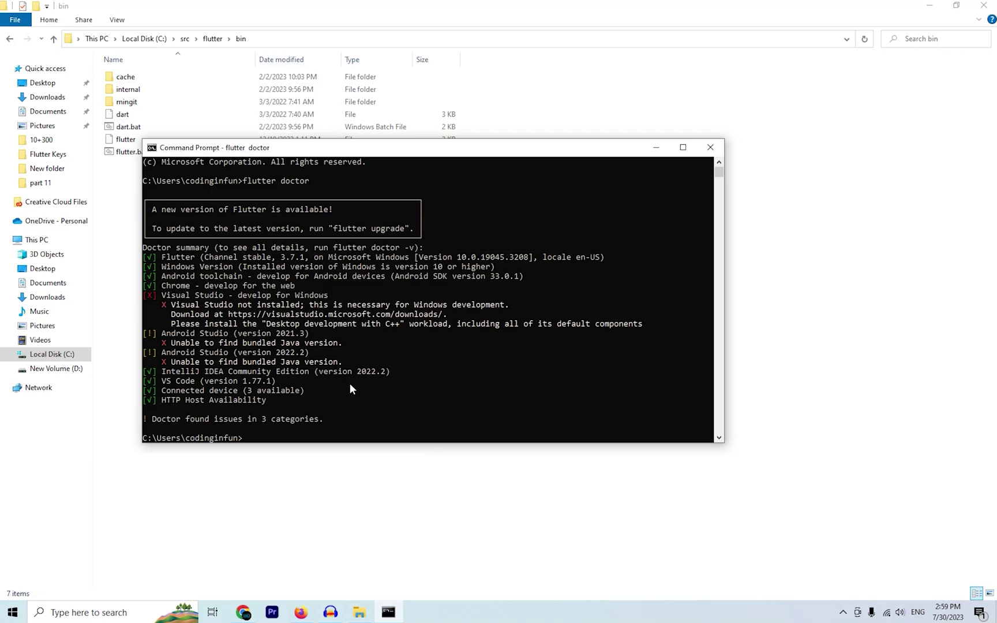
Highlight the "Unable to find bundled Java version" lines under Android Studio and read the Stack Overflow question about that error in the browser
drag(174, 361, 258, 365)
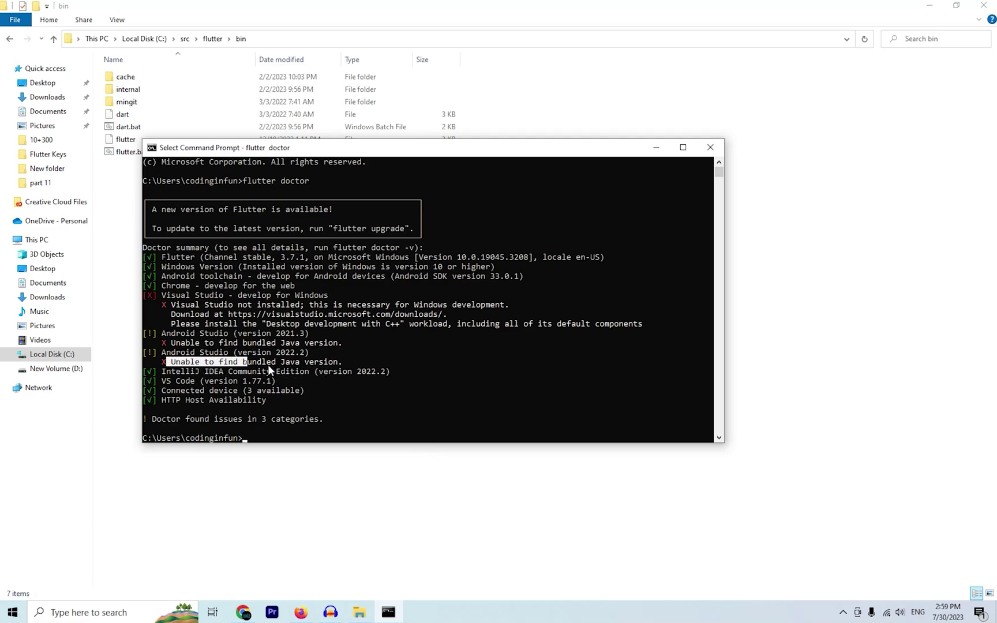
drag(171, 343, 341, 347)
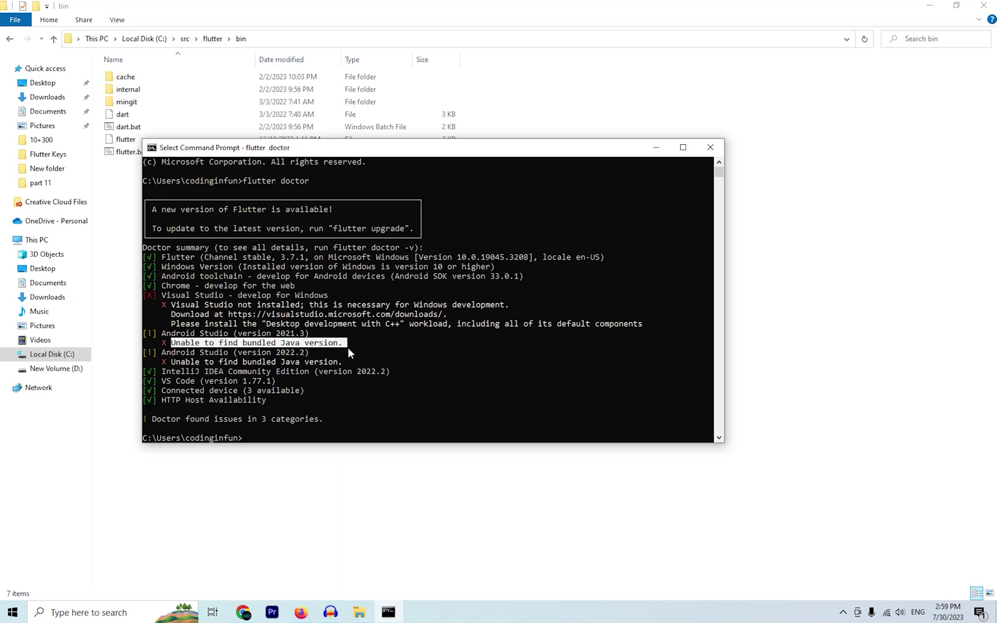
click(348, 347)
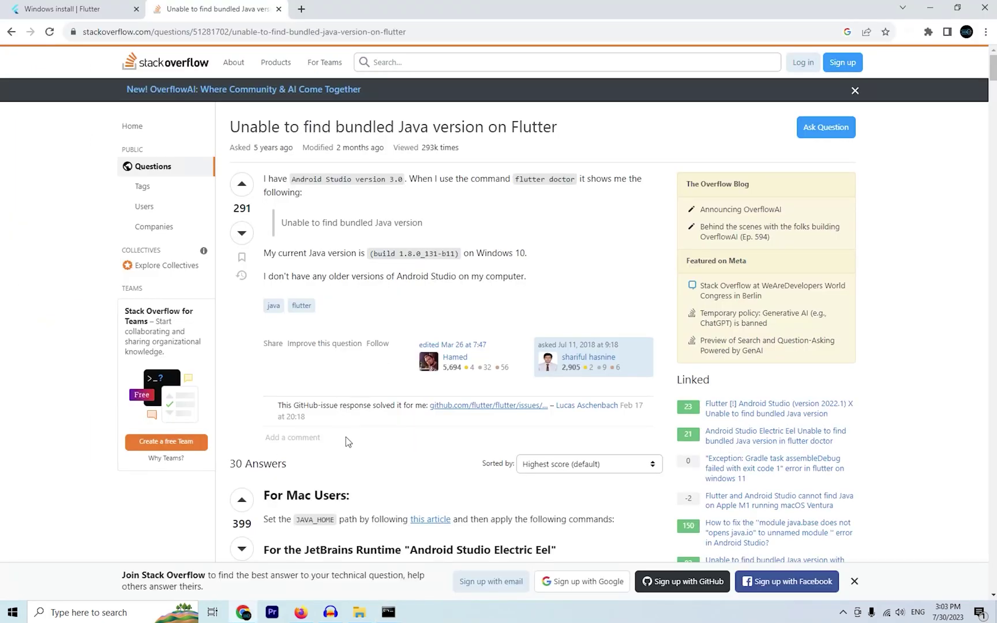
scroll(346, 437, down, 5)
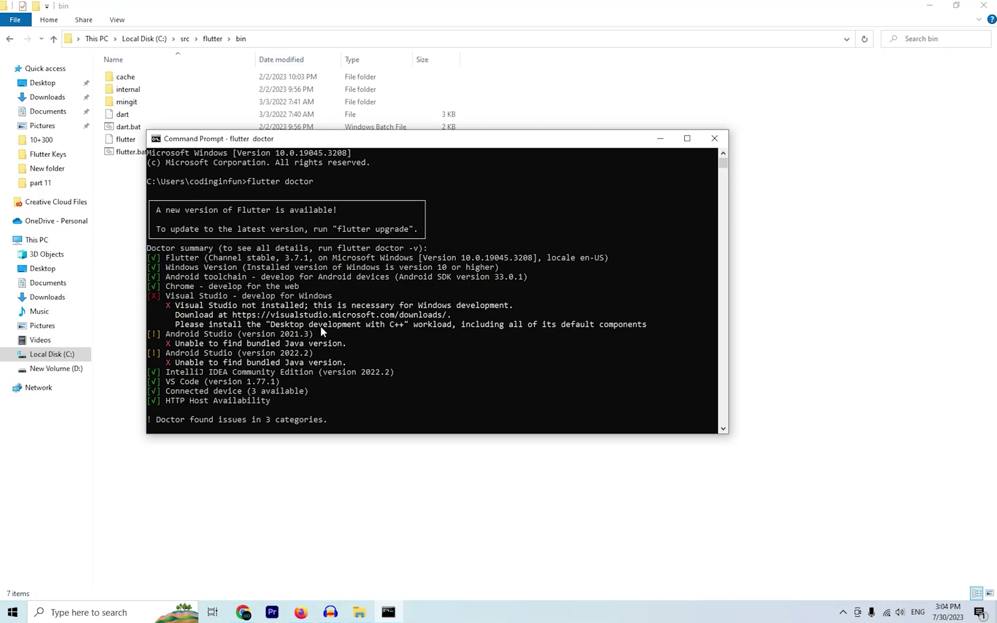
Back in Command Prompt, highlight the "Desktop development with C++" workload and both Android Studio entries in the doctor summary
drag(266, 324, 416, 327)
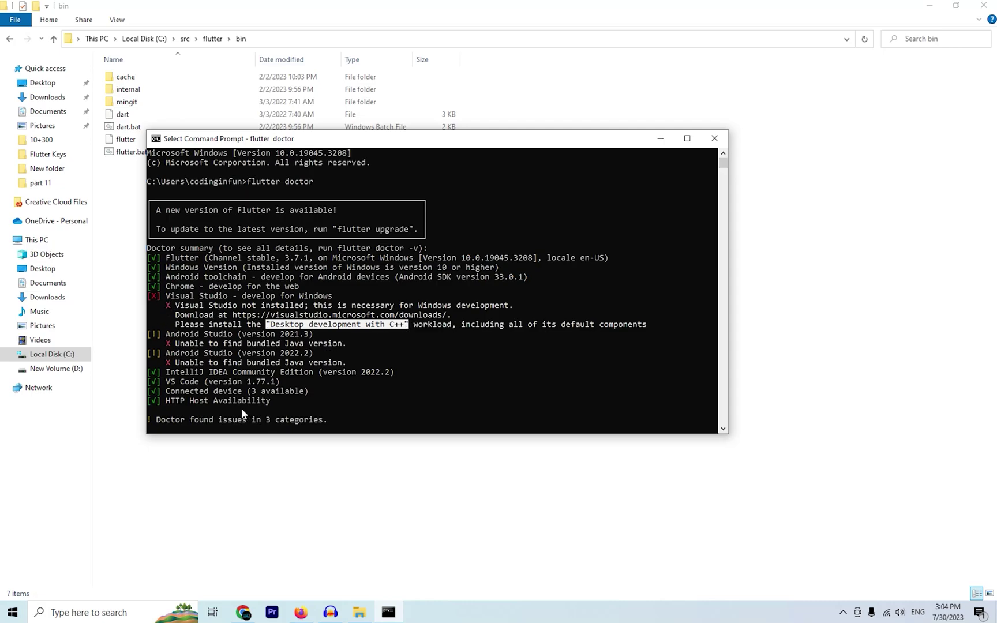
drag(356, 365, 148, 334)
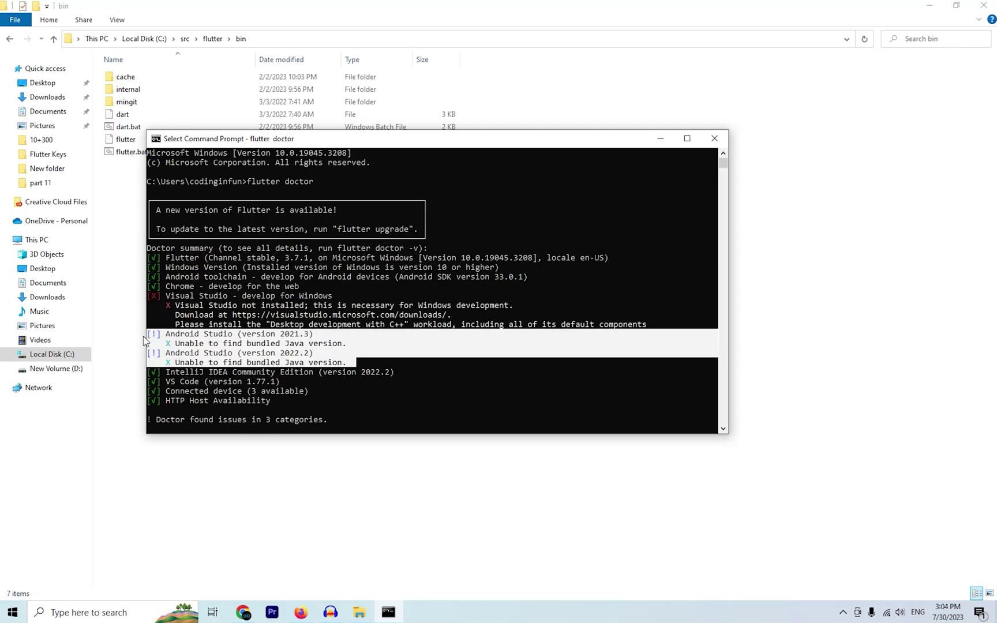